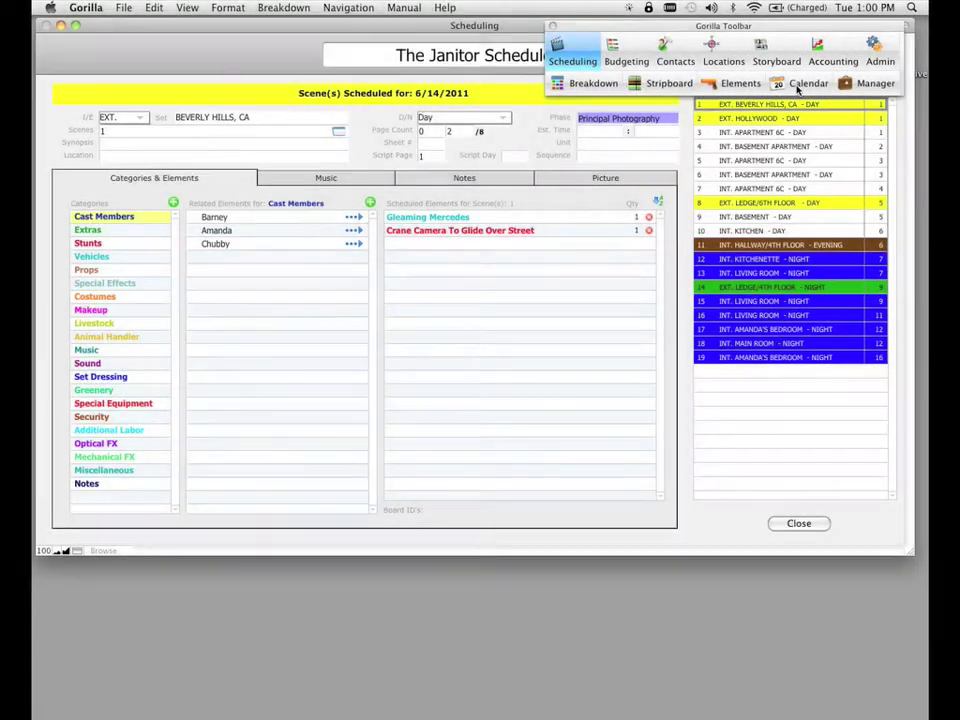
# - Open the production calendar with the Principal Photography shoot days
pyautogui.click(808, 83)
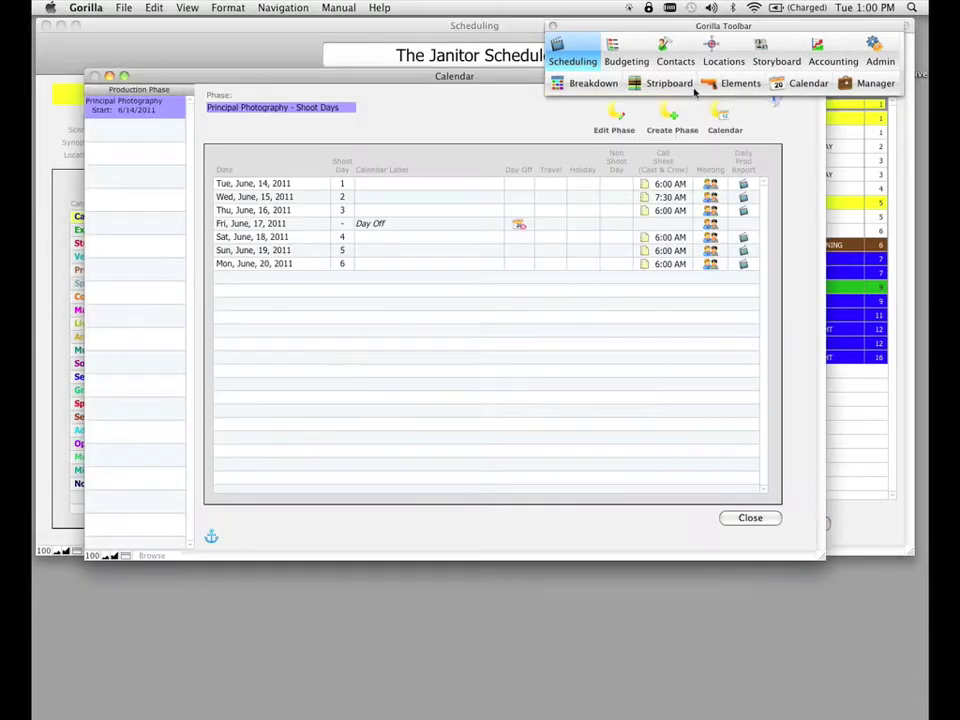
pyautogui.moveTo(516, 81); pyautogui.dragTo(531, 100)
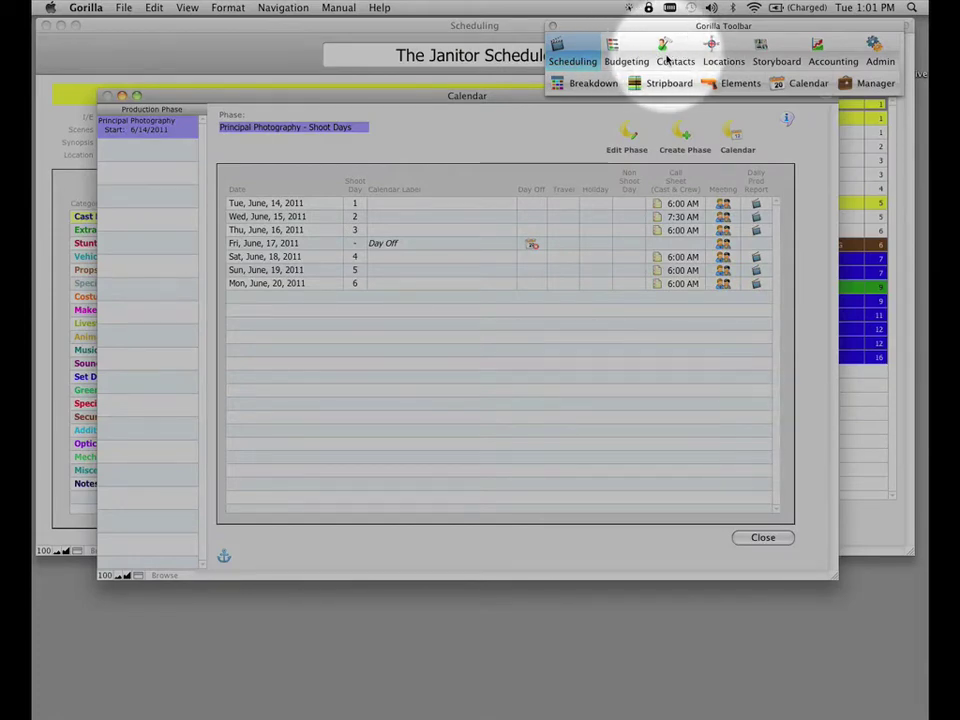
# - Switch to Preview and view the Lesson 10, Crew Call Times and Cast Call Times documents
pyautogui.press('super+Tab')
pyautogui.press('super+Tab')
pyautogui.press('super+Tab')
pyautogui.press('super+Tab')
pyautogui.press('super+Tab')
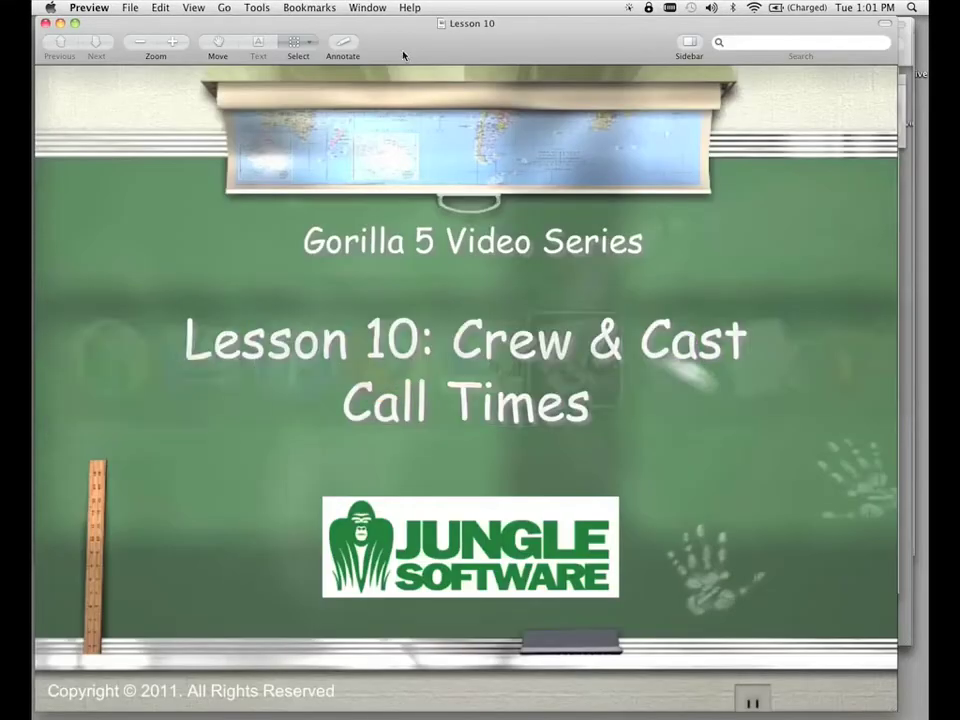
pyautogui.click(367, 7)
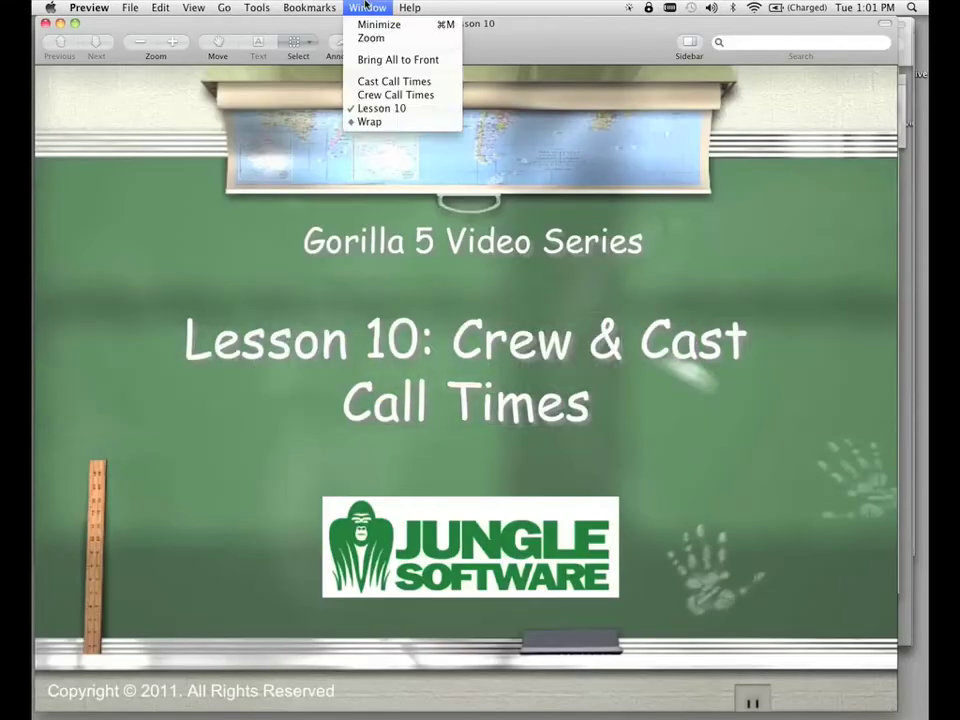
pyautogui.click(396, 94)
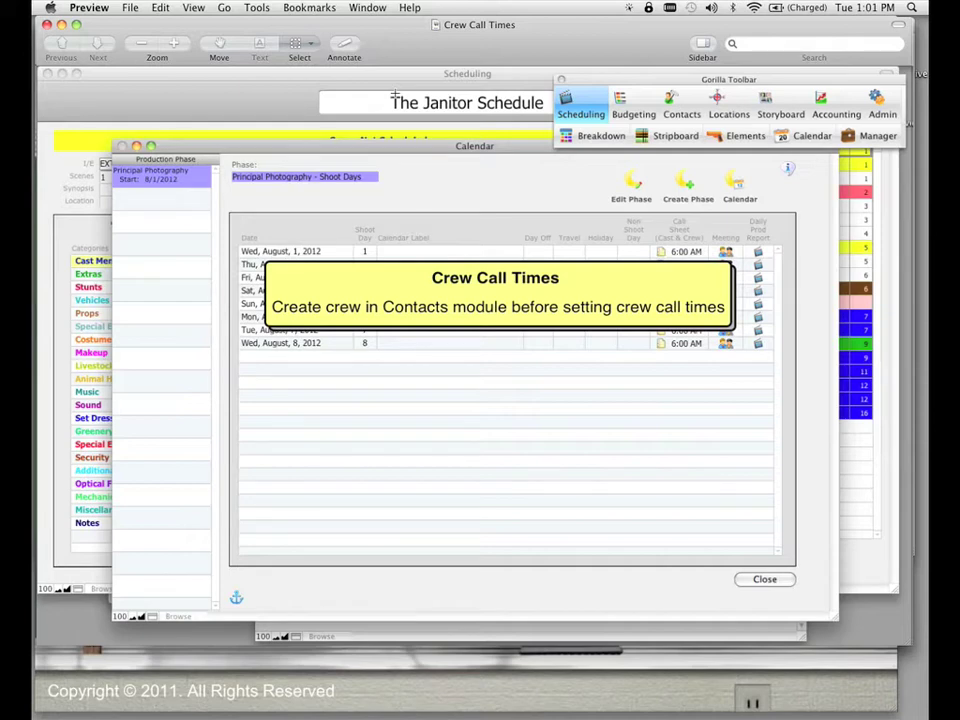
pyautogui.click(370, 8)
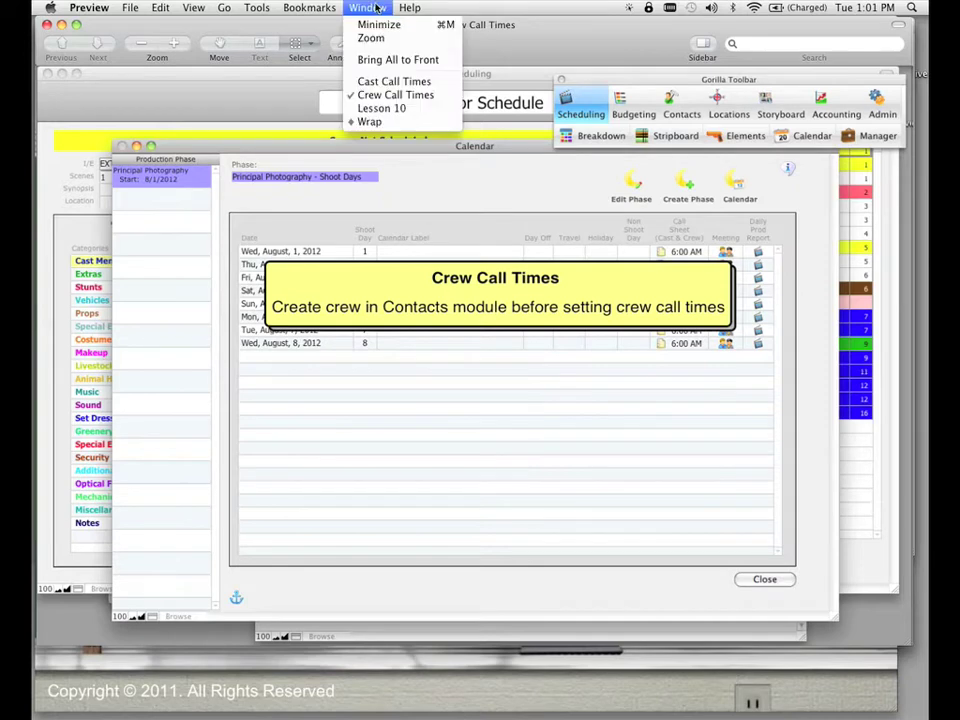
pyautogui.click(380, 80)
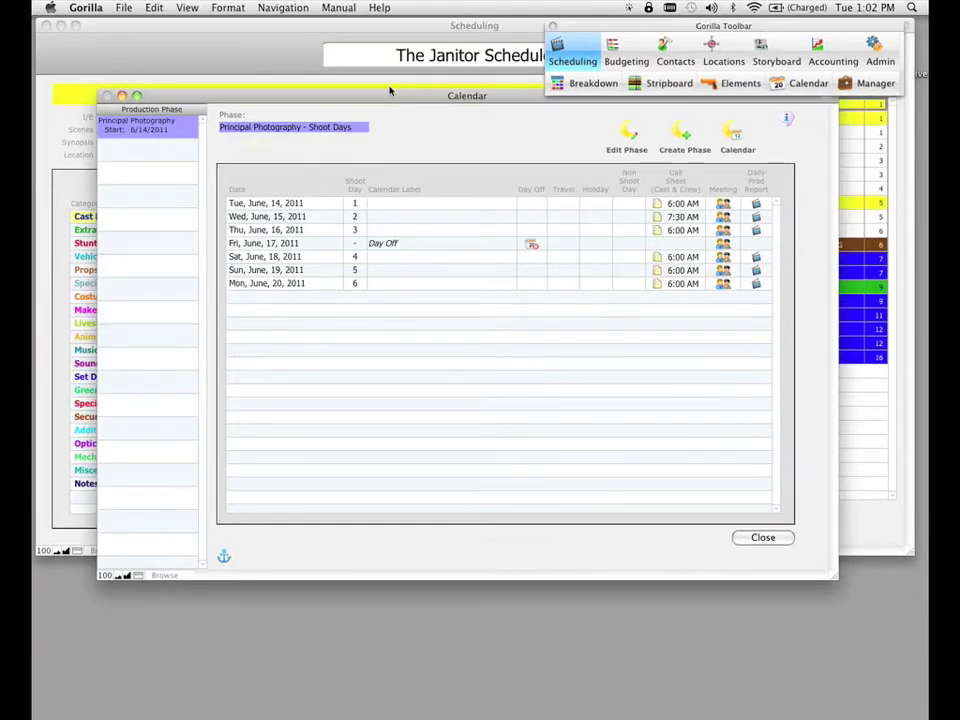
pyautogui.moveTo(390, 90); pyautogui.dragTo(400, 107)
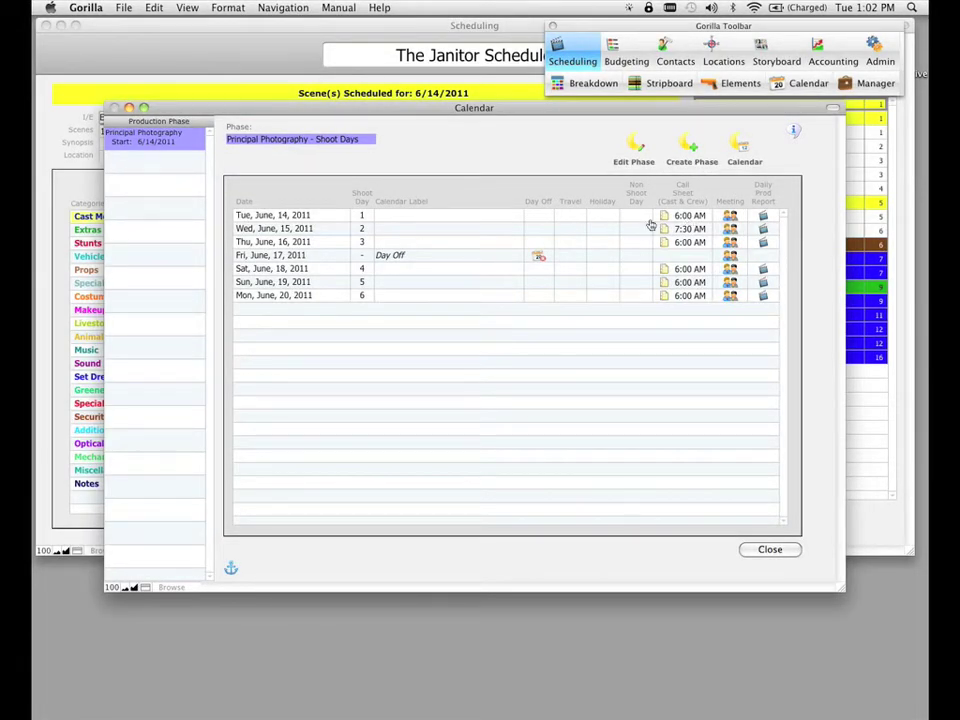
pyautogui.click(690, 222)
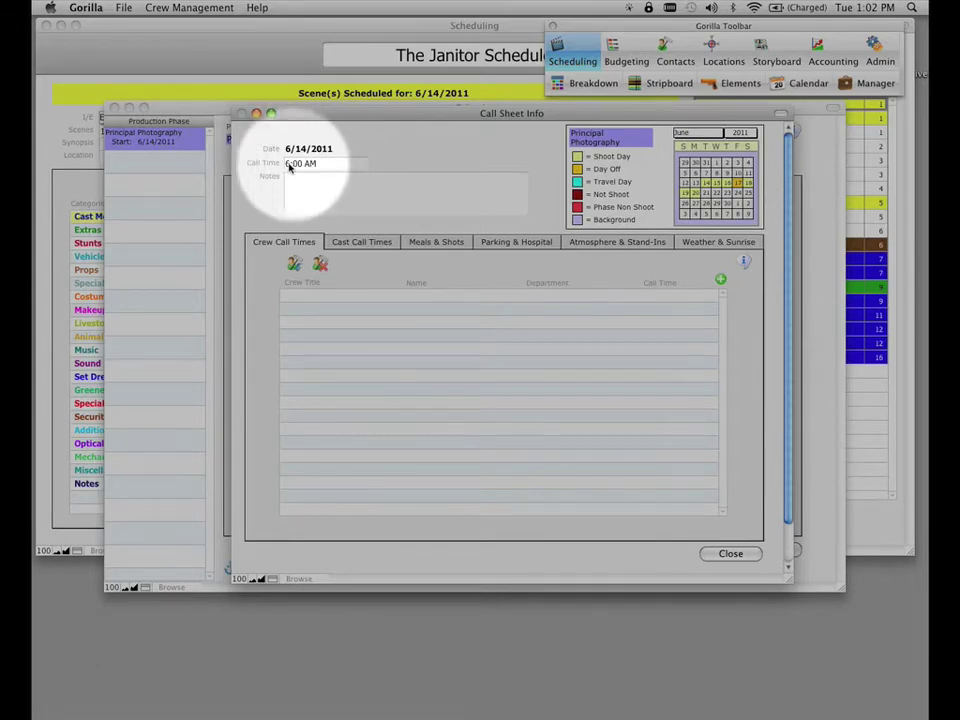
pyautogui.moveTo(319, 116); pyautogui.dragTo(383, 236)
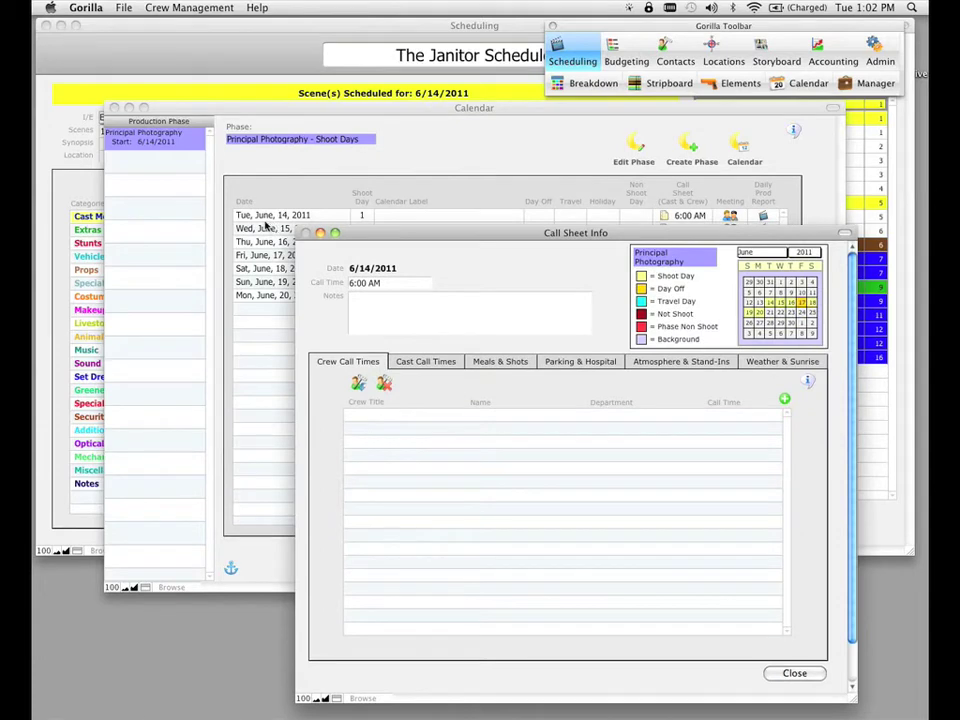
pyautogui.moveTo(386, 236); pyautogui.dragTo(369, 180)
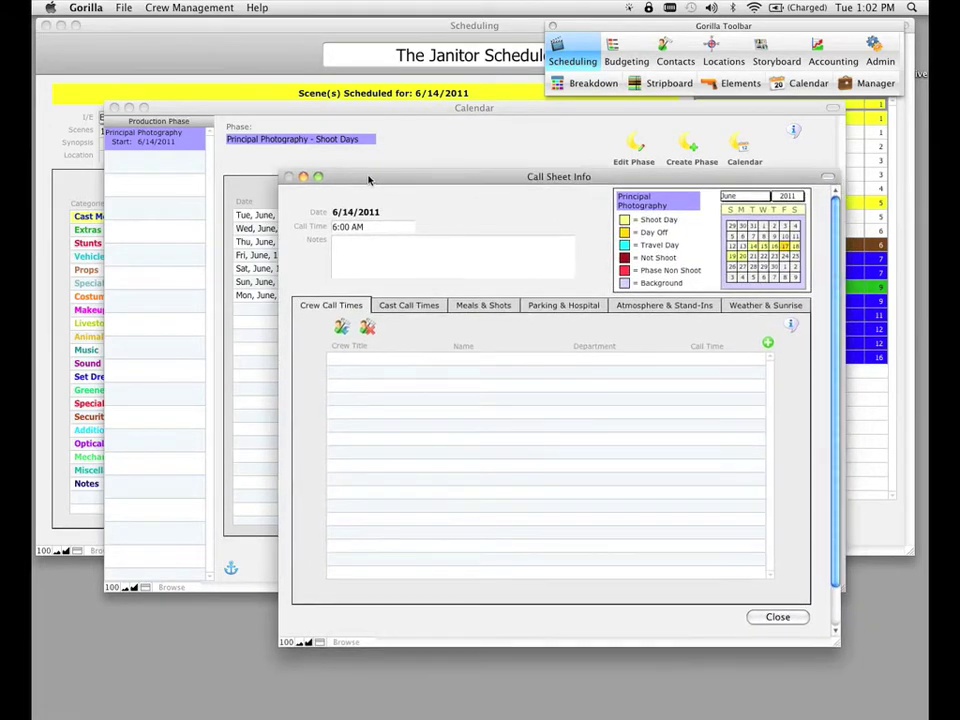
# - Set the general call time to 7:30 AM and enter the note "Enter notes here..."
pyautogui.click(352, 227)
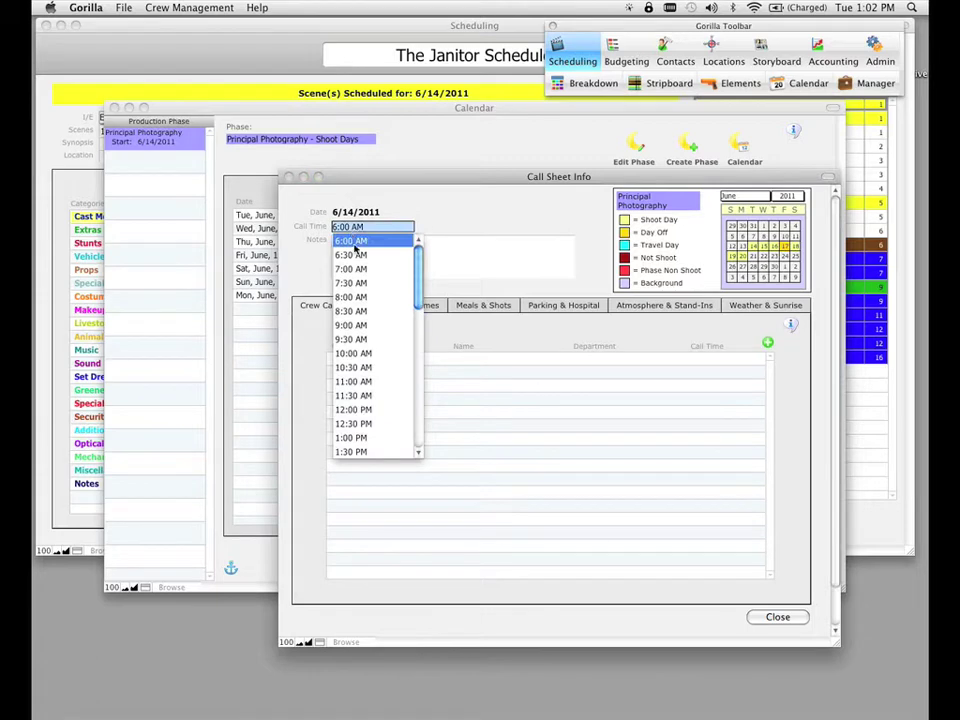
pyautogui.click(352, 284)
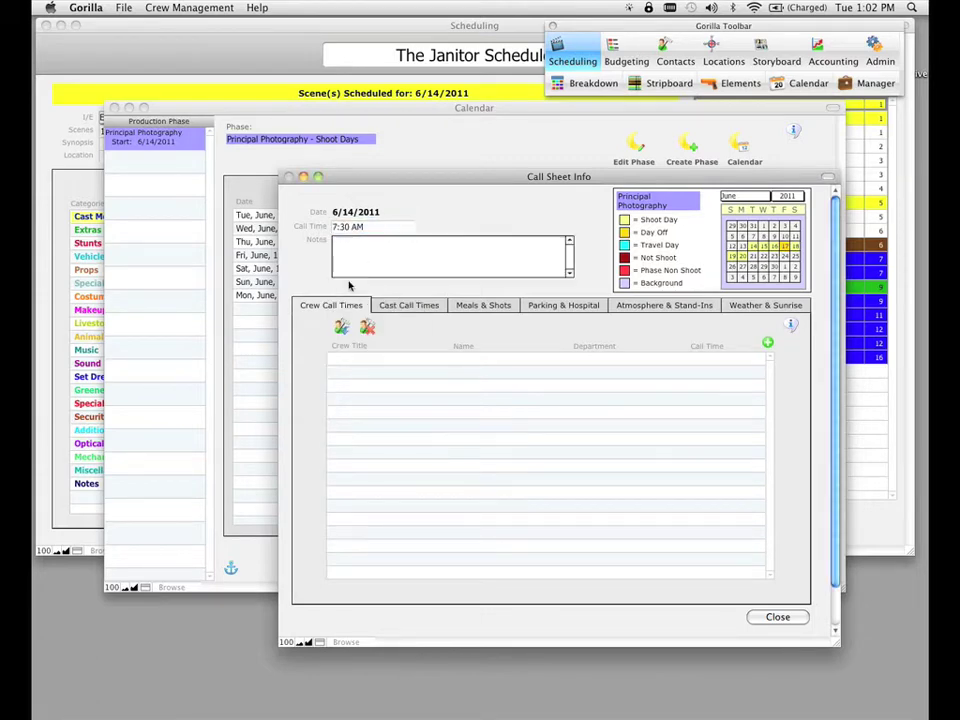
pyautogui.write('Enter notes here...')
pyautogui.click(317, 257)
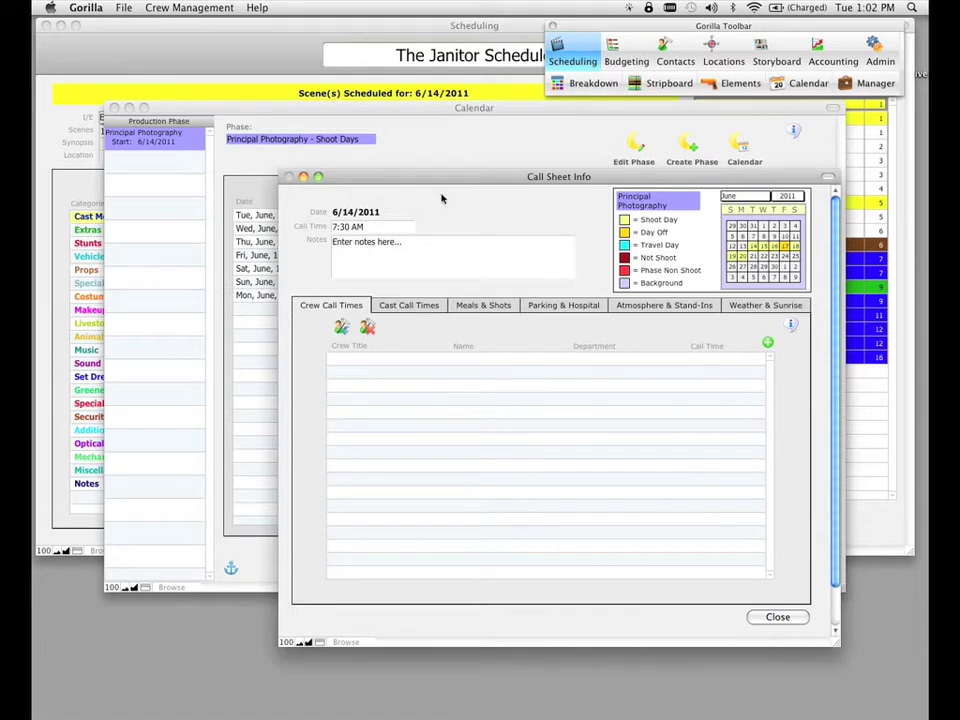
# - Change the Shoot Day color of the call sheet's mini calendar to bright green
pyautogui.moveTo(456, 178); pyautogui.dragTo(442, 162)
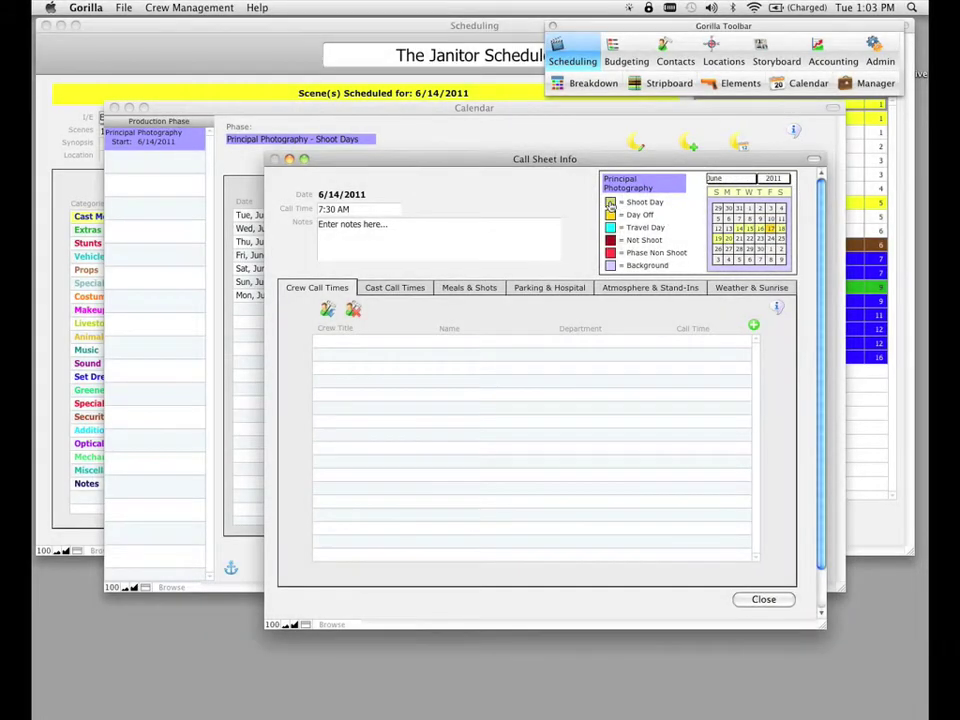
pyautogui.click(612, 203)
pyautogui.moveTo(602, 180); pyautogui.dragTo(565, 154)
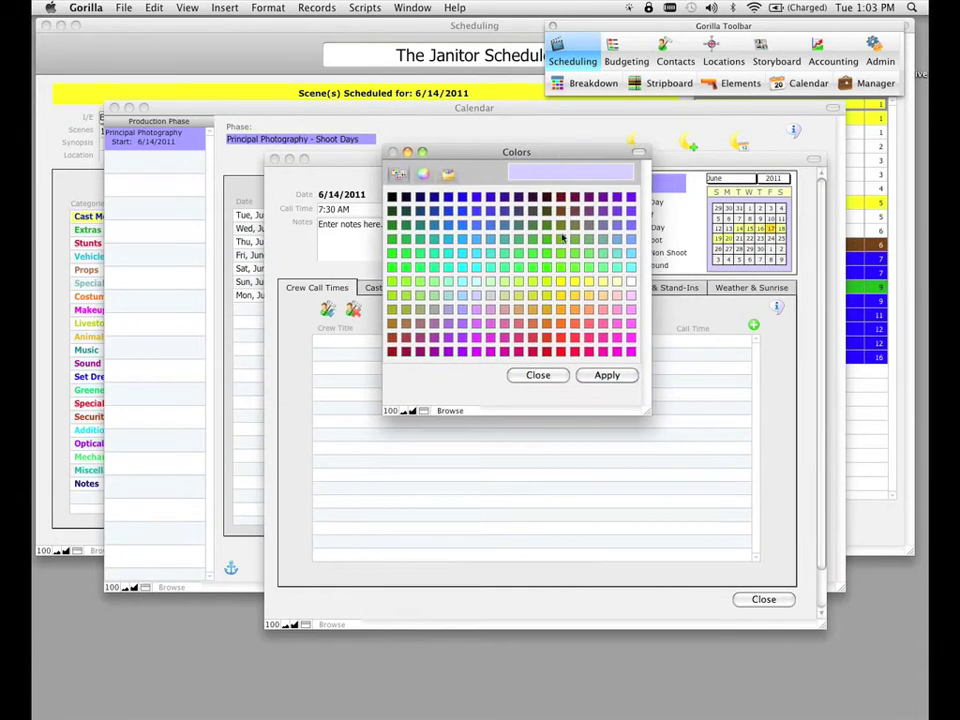
pyautogui.click(563, 266)
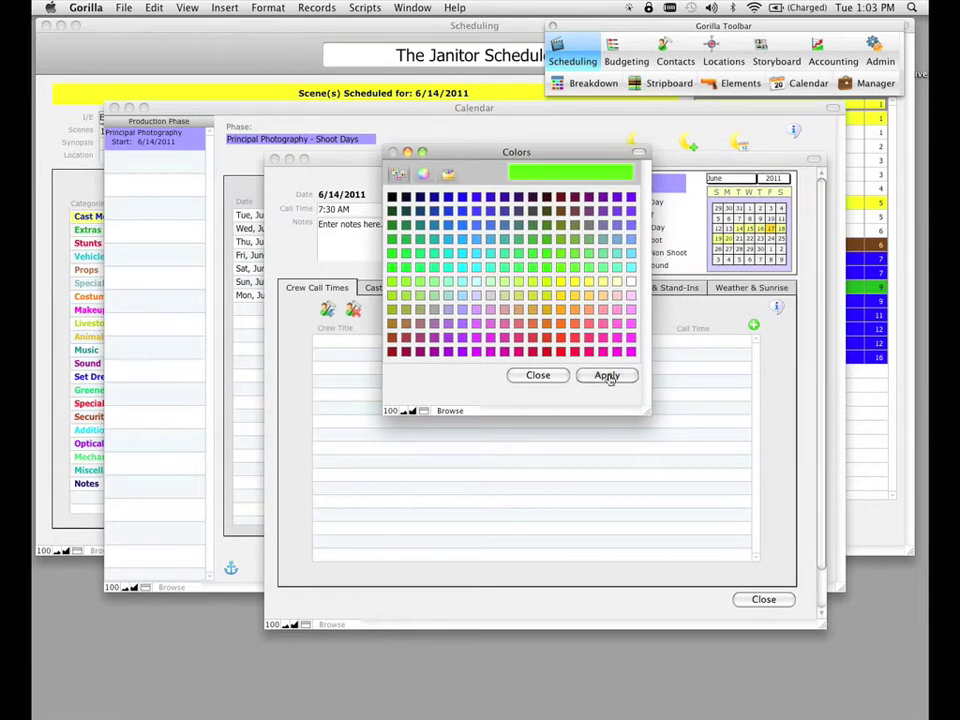
pyautogui.click(607, 376)
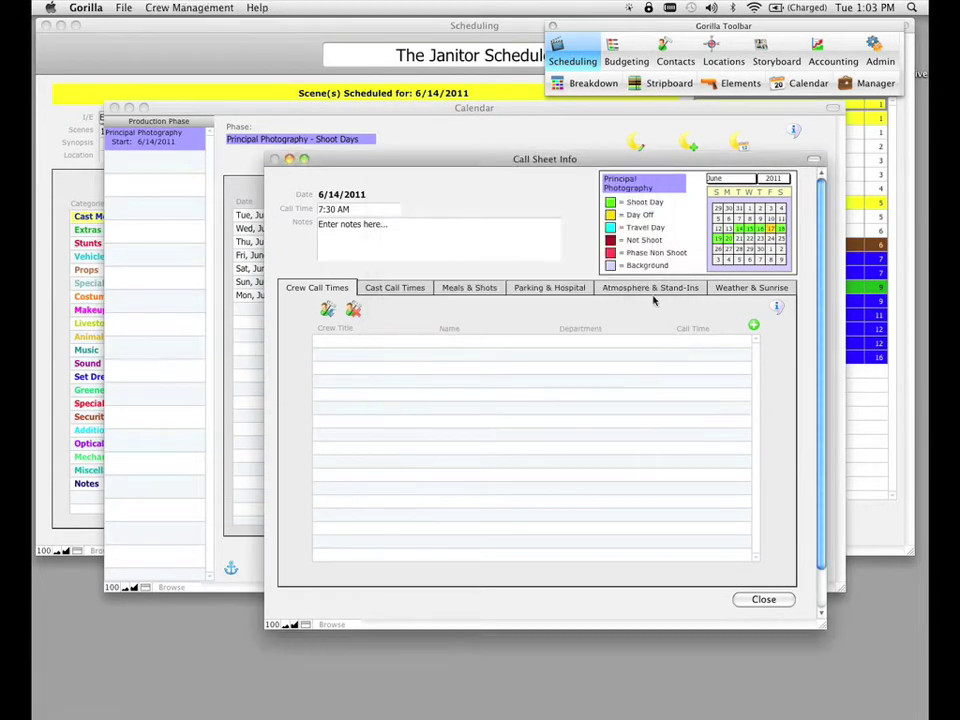
# - Change the Day Off color of the mini calendar to red
pyautogui.click(612, 216)
pyautogui.click(608, 378)
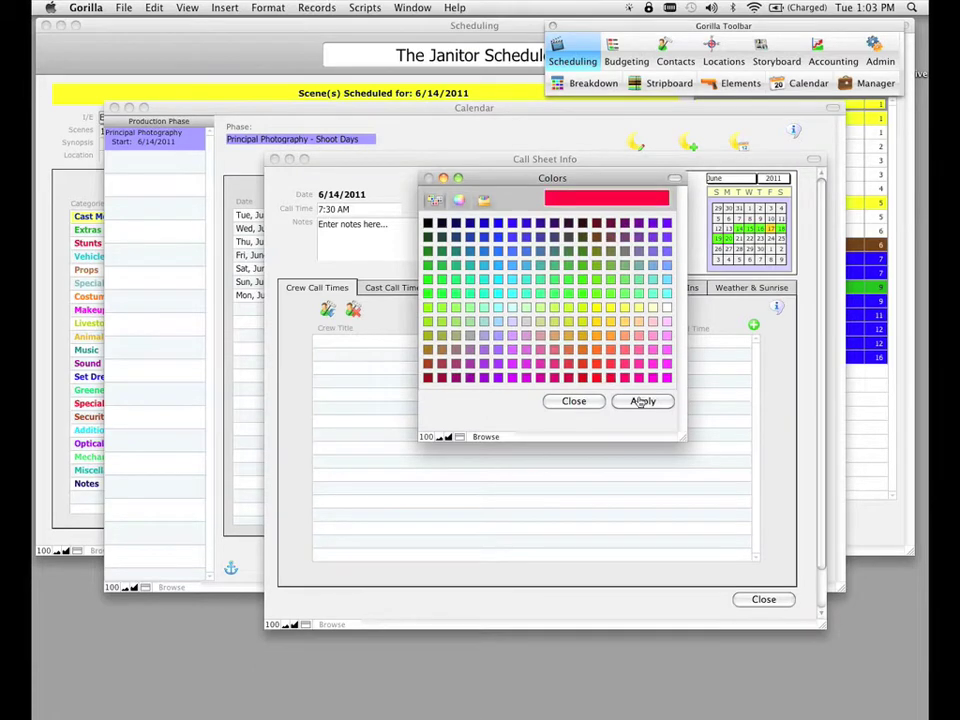
pyautogui.click(641, 401)
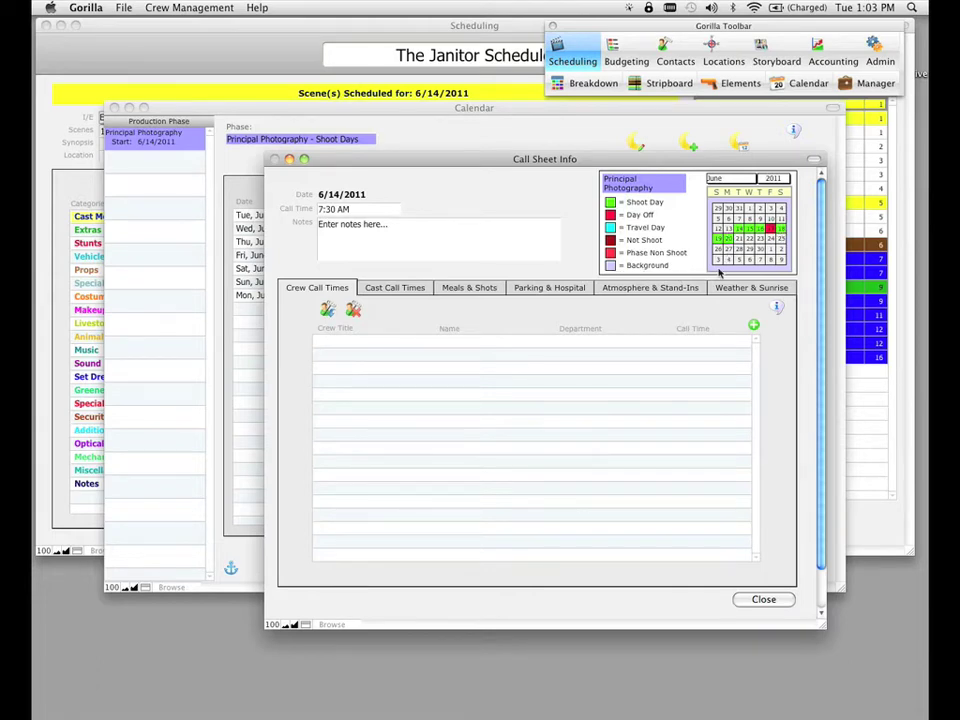
# - Change the mini calendar's Background color to mint green
pyautogui.click(611, 266)
pyautogui.moveTo(624, 180); pyautogui.dragTo(588, 155)
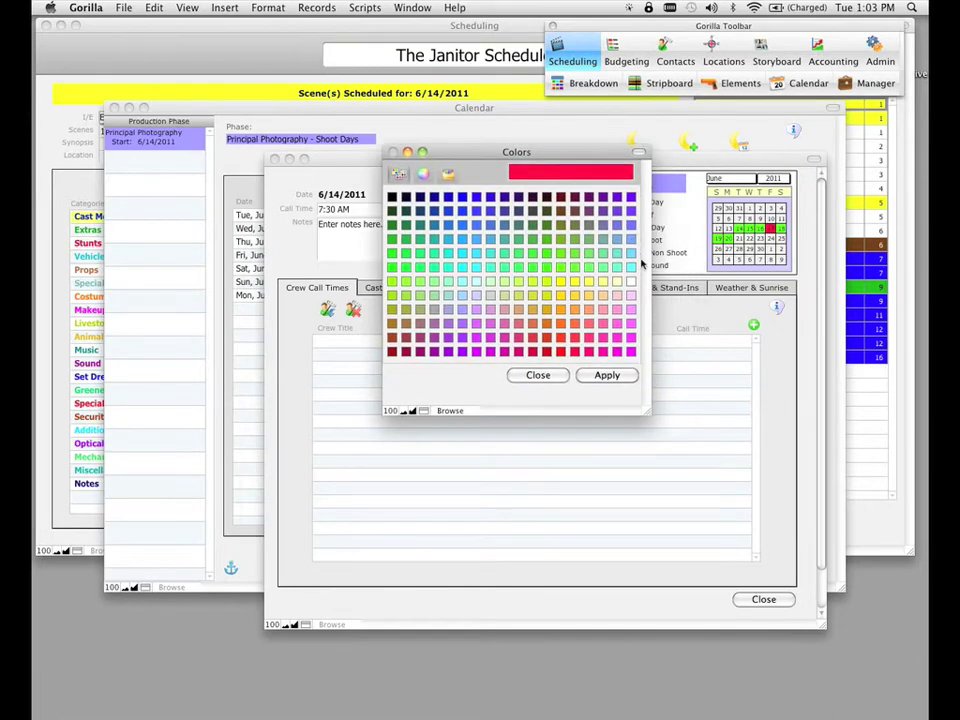
pyautogui.click(620, 284)
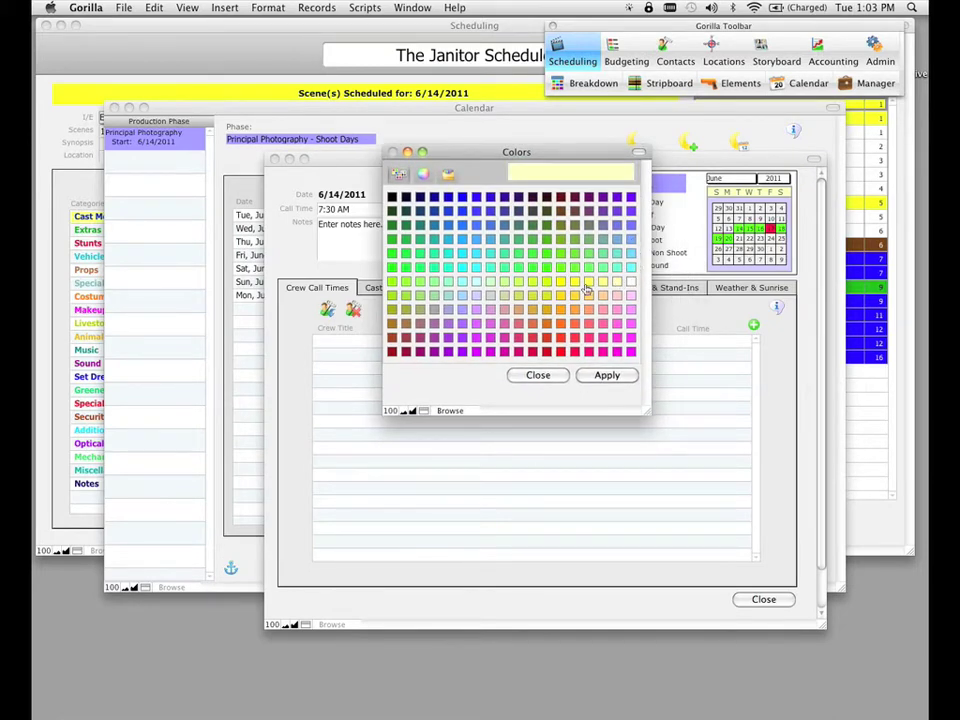
pyautogui.click(604, 257)
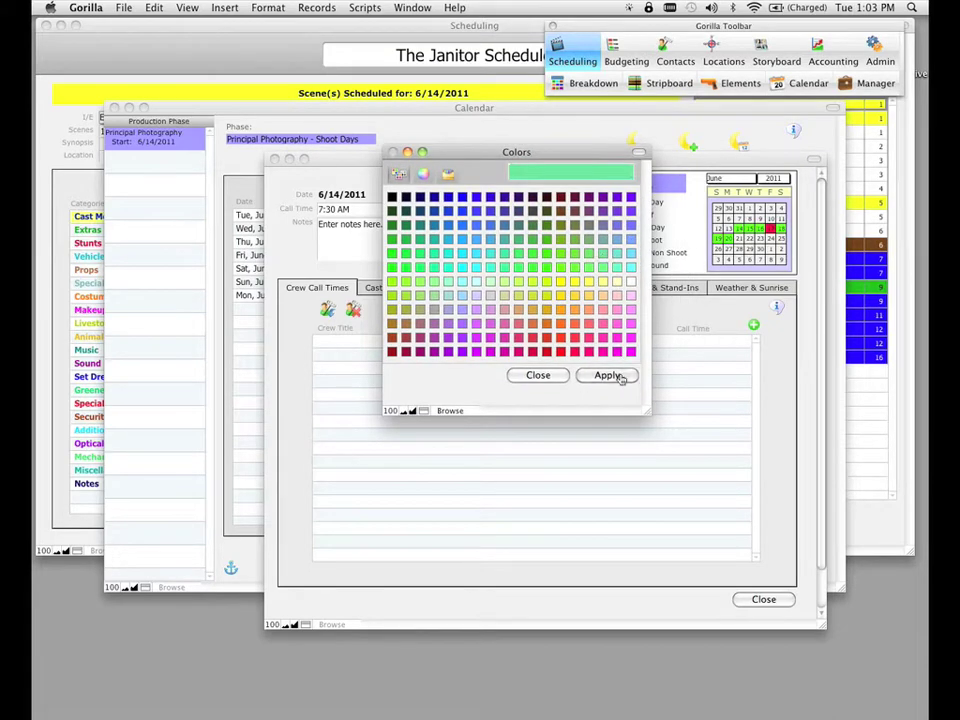
pyautogui.click(607, 375)
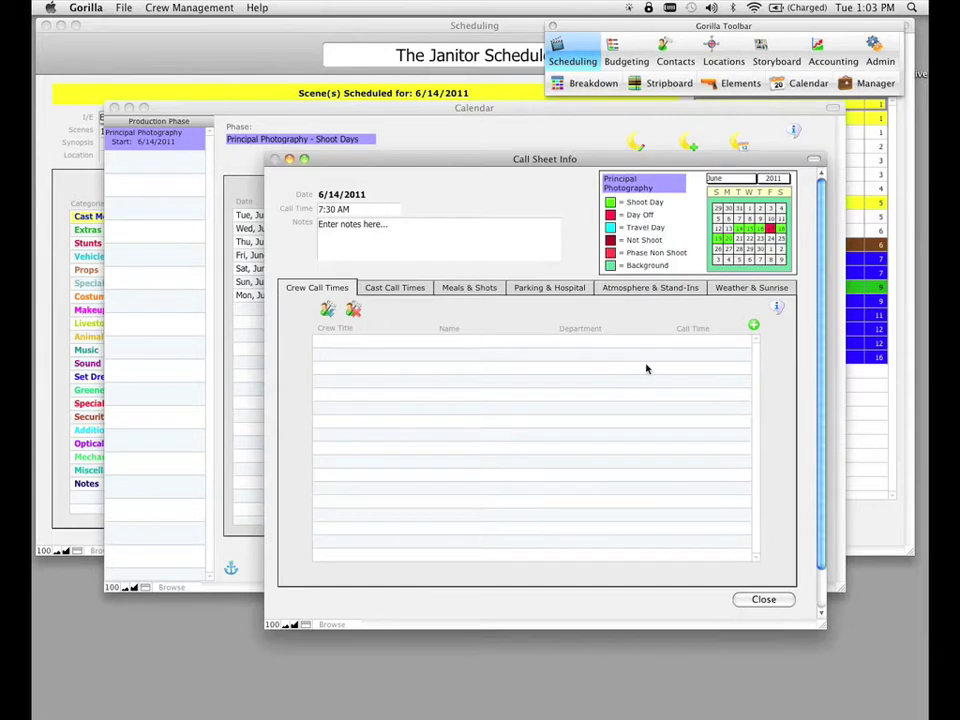
# - Change the mini calendar's Background color to pale yellow
pyautogui.click(610, 264)
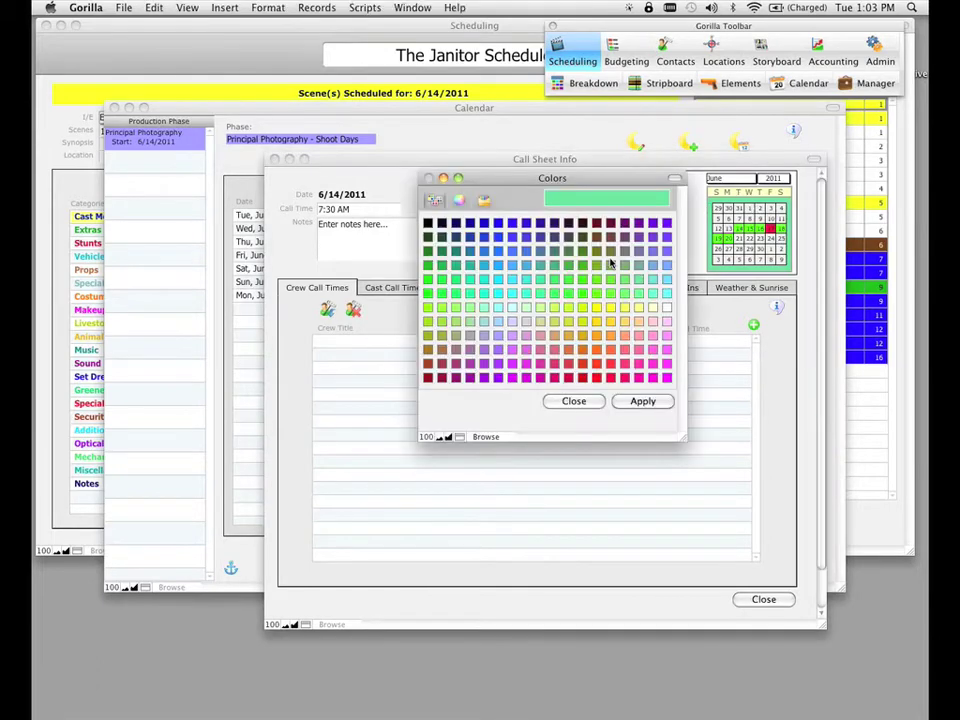
pyautogui.click(655, 313)
pyautogui.click(652, 400)
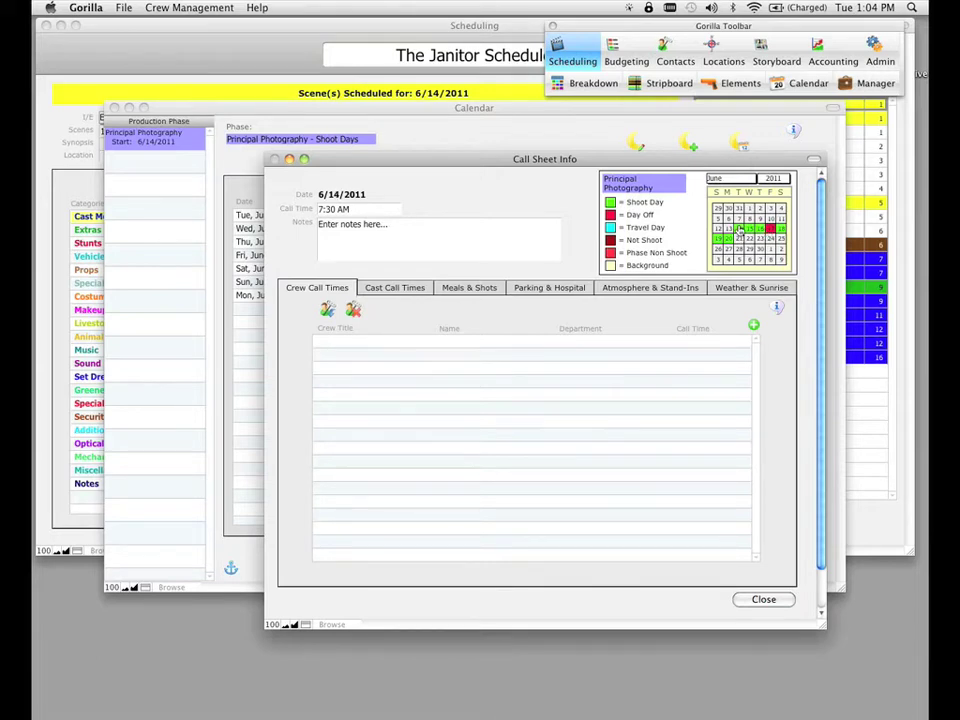
# - Add the Director of Photography, Producer, Director, Best Boy, Boom Operator and Script Supervisor to the day's crew call times
pyautogui.moveTo(692, 160); pyautogui.dragTo(690, 153)
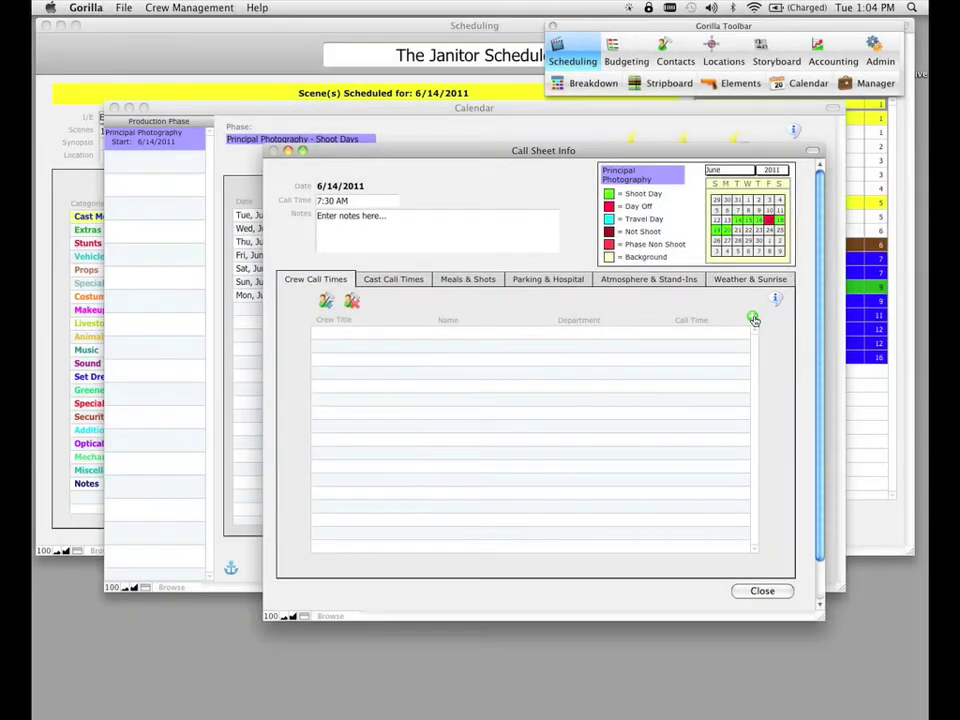
pyautogui.click(753, 318)
pyautogui.moveTo(542, 131); pyautogui.dragTo(599, 178)
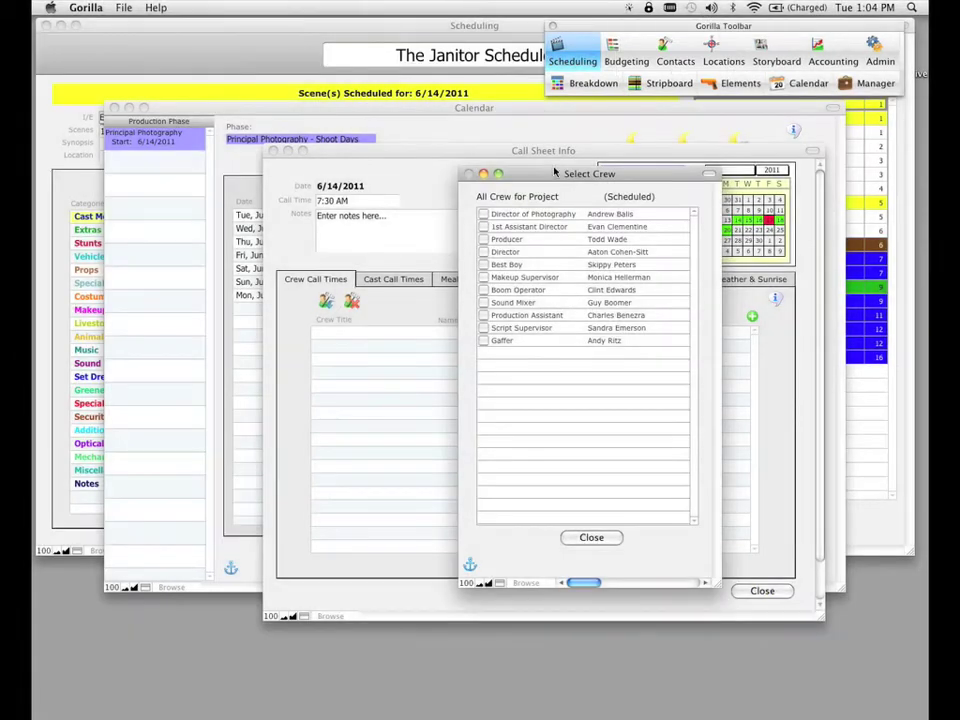
pyautogui.moveTo(555, 172); pyautogui.dragTo(566, 165)
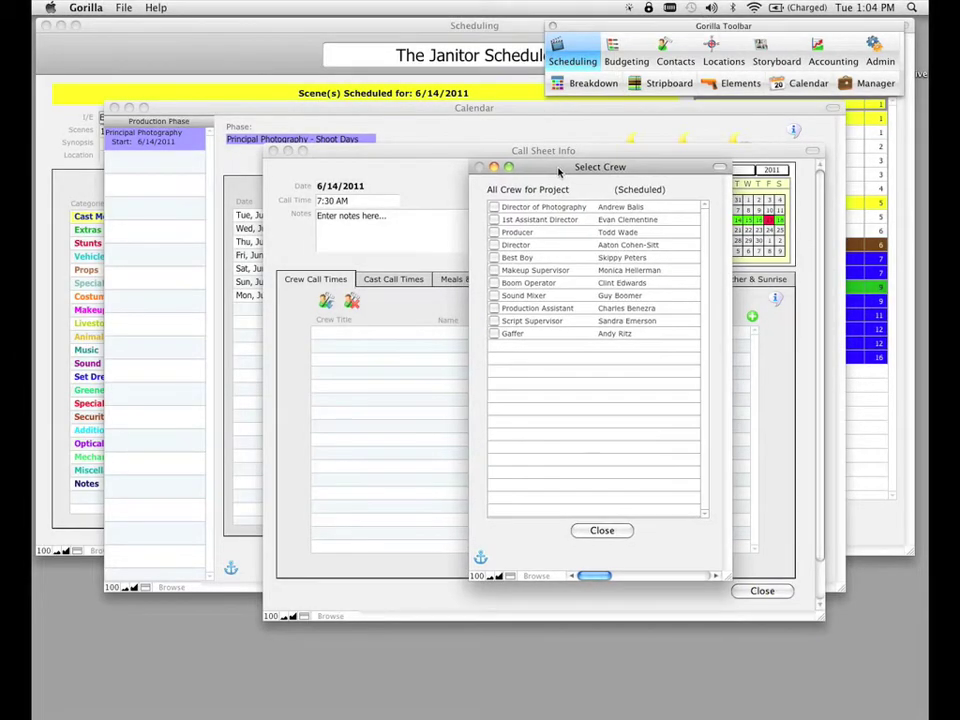
pyautogui.click(495, 207)
pyautogui.moveTo(530, 171); pyautogui.dragTo(560, 186)
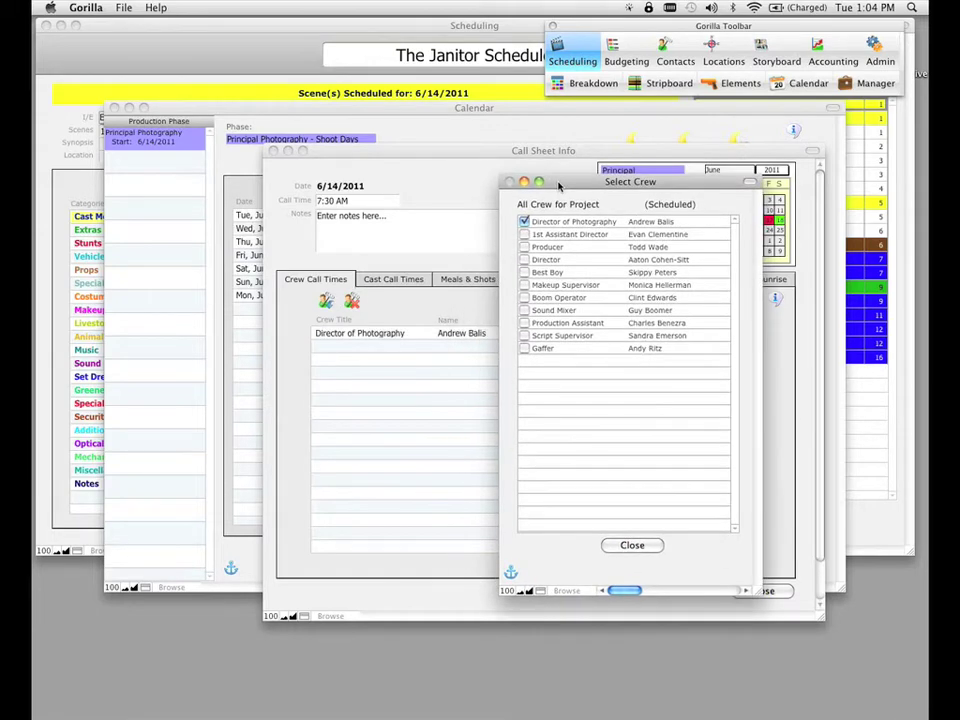
pyautogui.click(524, 247)
pyautogui.click(524, 260)
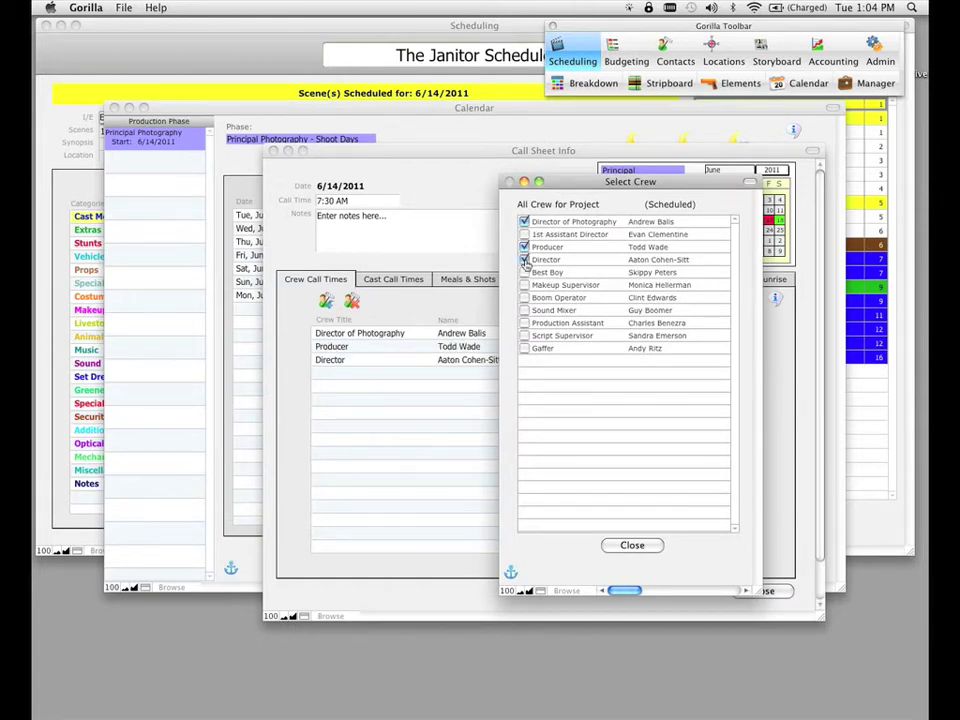
pyautogui.click(524, 272)
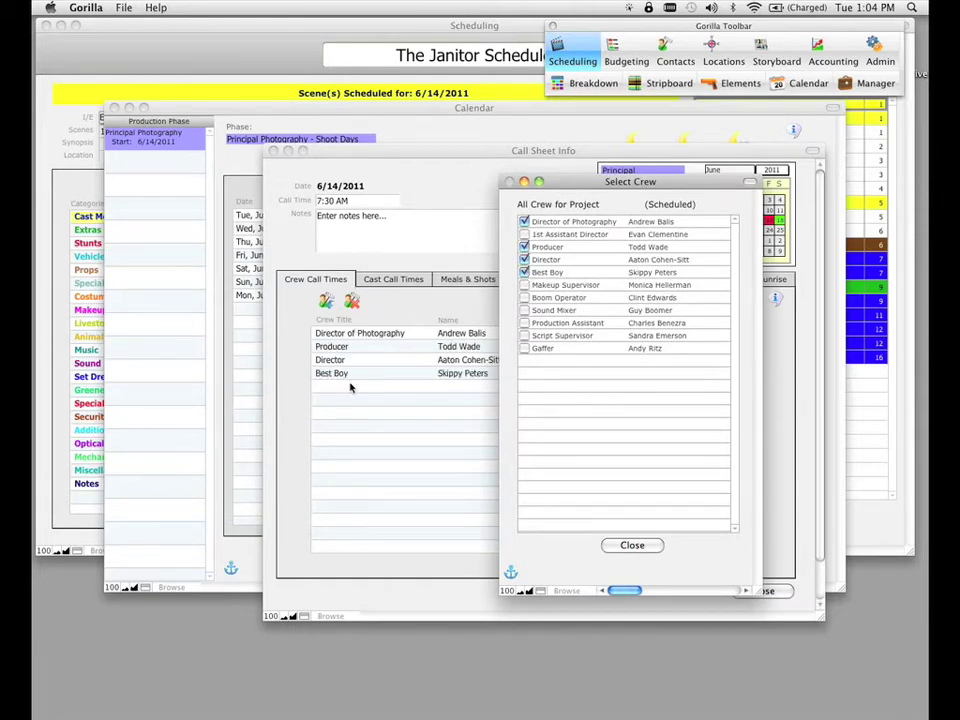
pyautogui.click(524, 298)
pyautogui.click(524, 336)
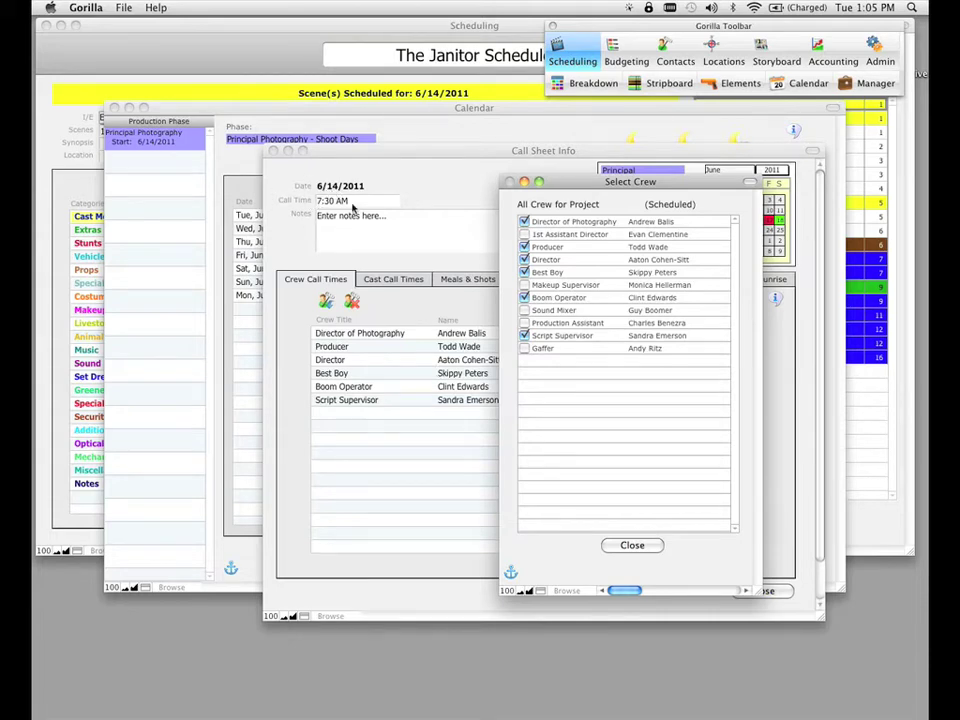
pyautogui.click(632, 545)
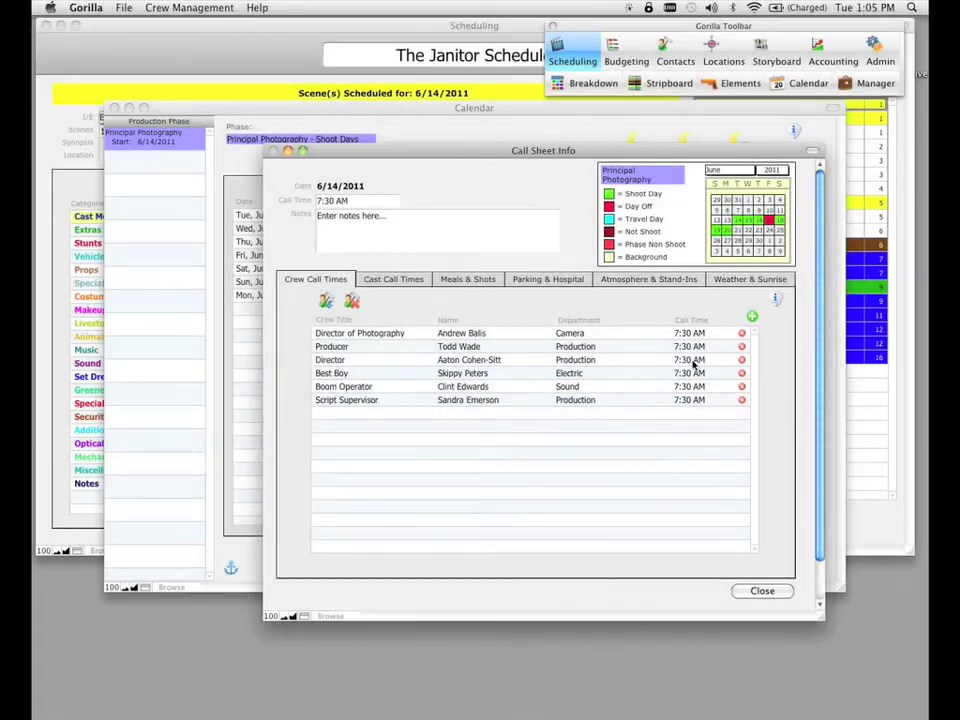
# - Set the Director's call time to 8:30 AM and the Director of Photography's to 7:00 AM, and remove the Script Supervisor from the crew list
pyautogui.click(691, 361)
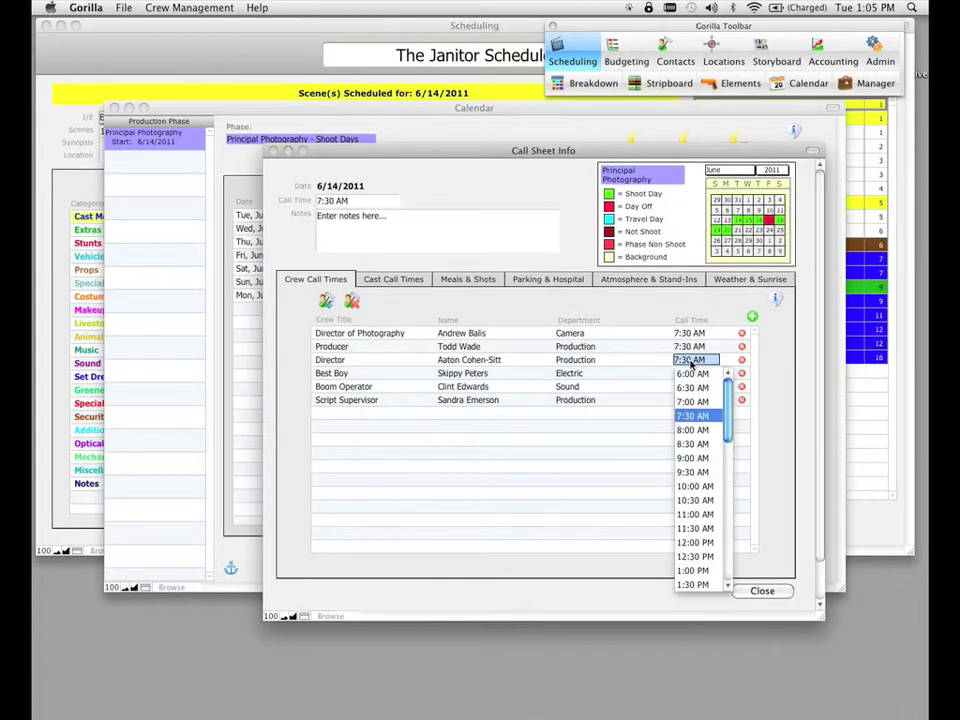
pyautogui.click(693, 444)
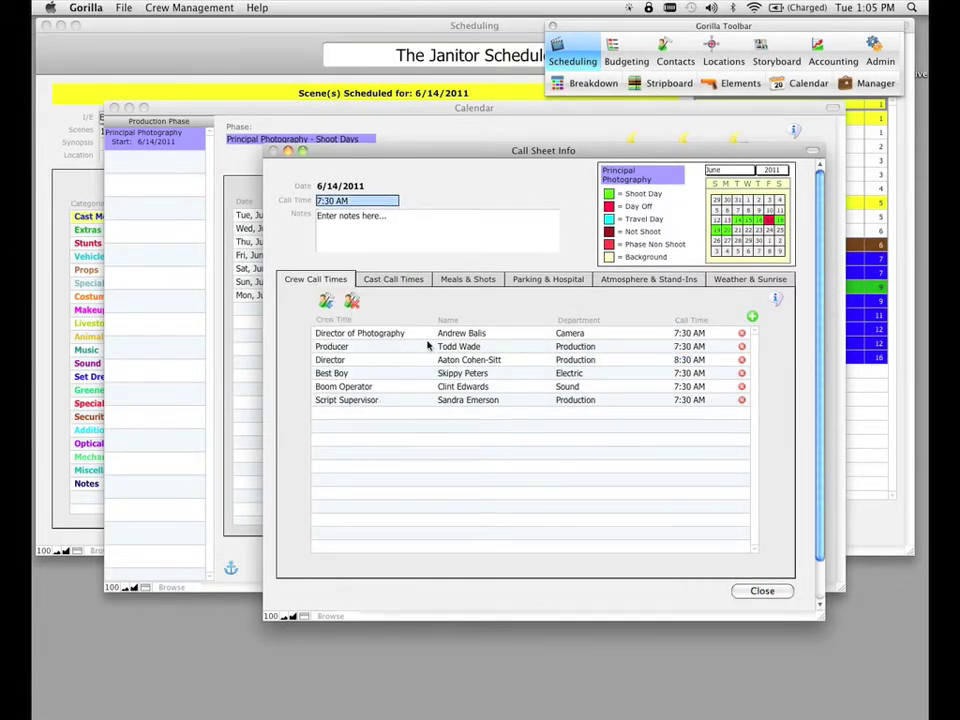
pyautogui.click(690, 333)
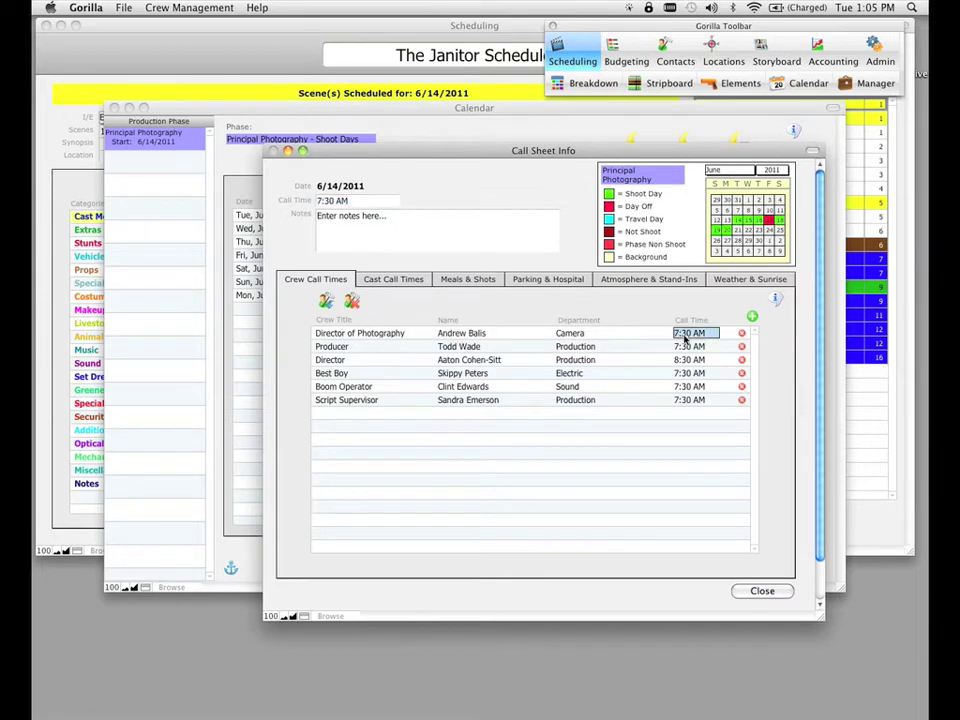
pyautogui.click(693, 375)
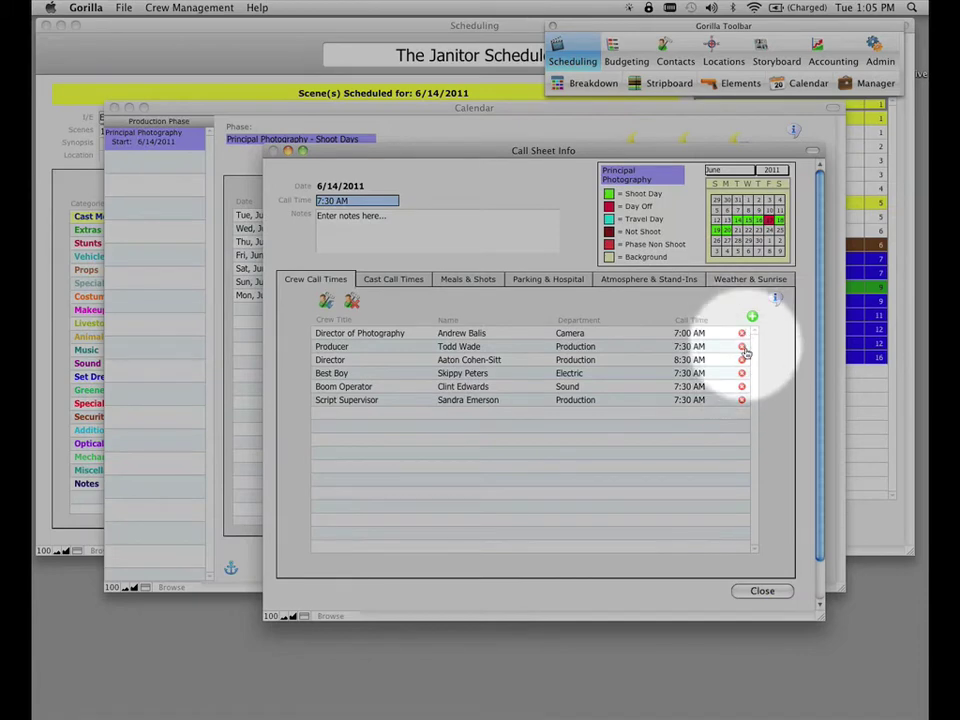
pyautogui.click(742, 399)
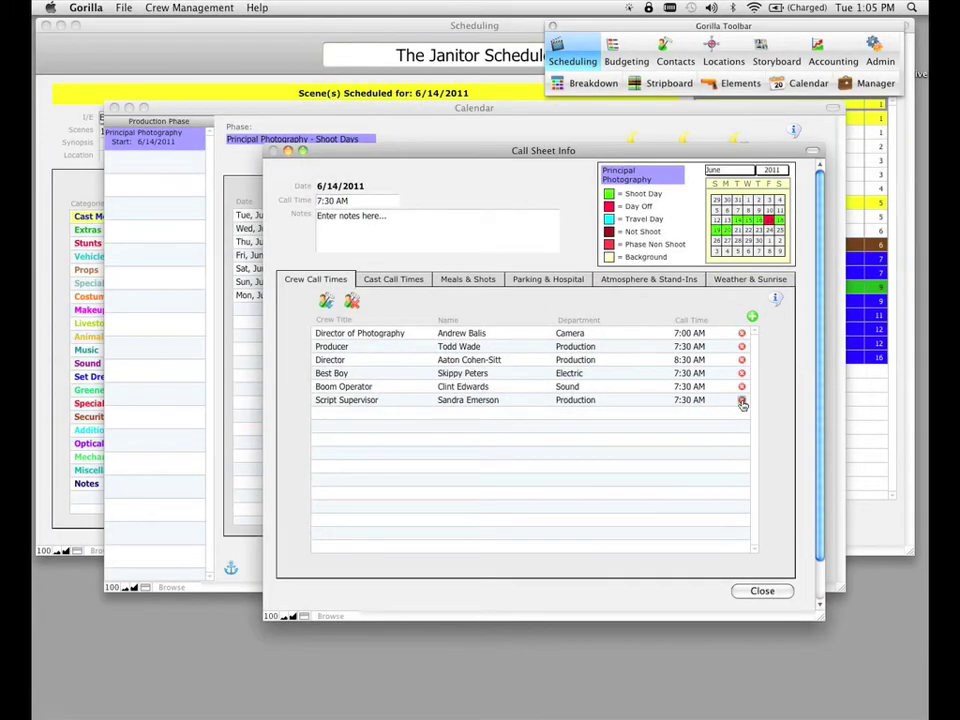
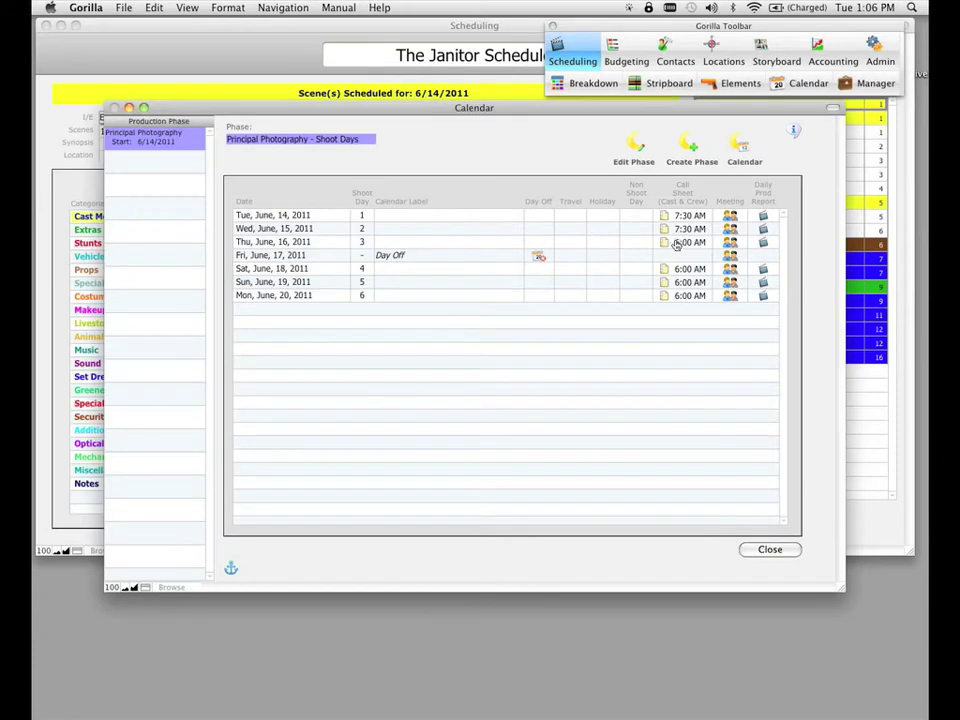
# - Open the call sheet for Thursday, June 16, 2011 and import its crew from Contacts
pyautogui.click(681, 243)
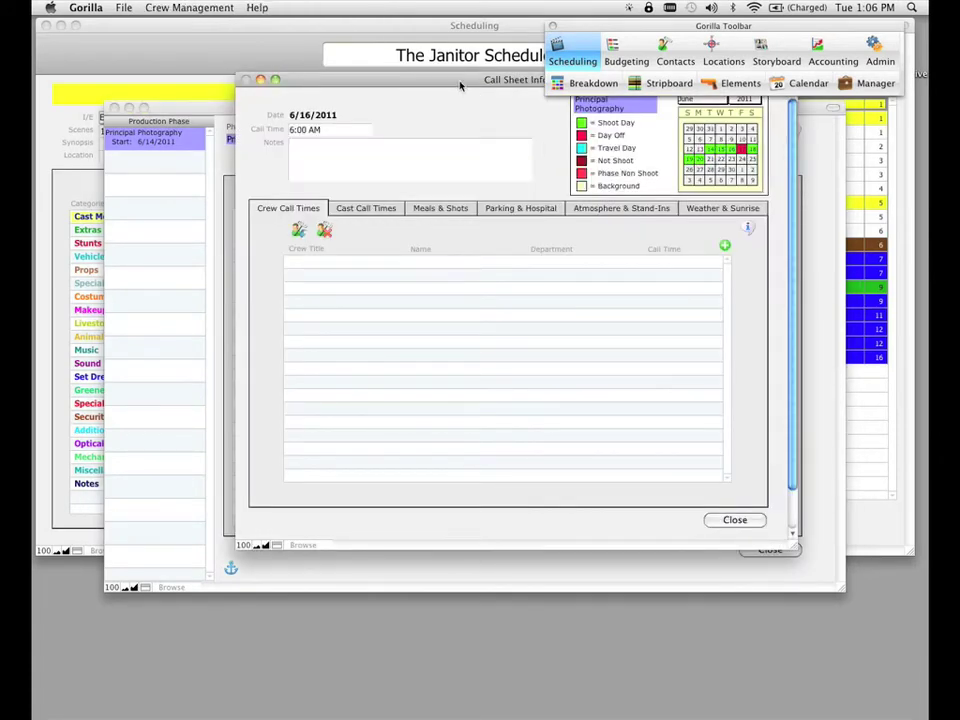
pyautogui.moveTo(461, 86); pyautogui.dragTo(467, 125)
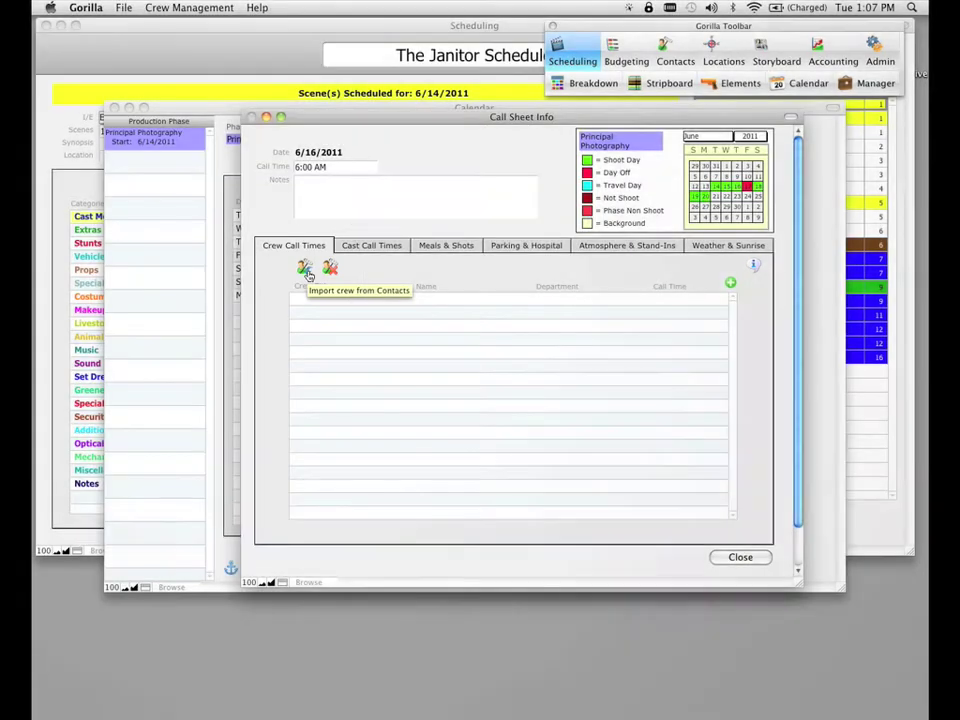
pyautogui.click(305, 270)
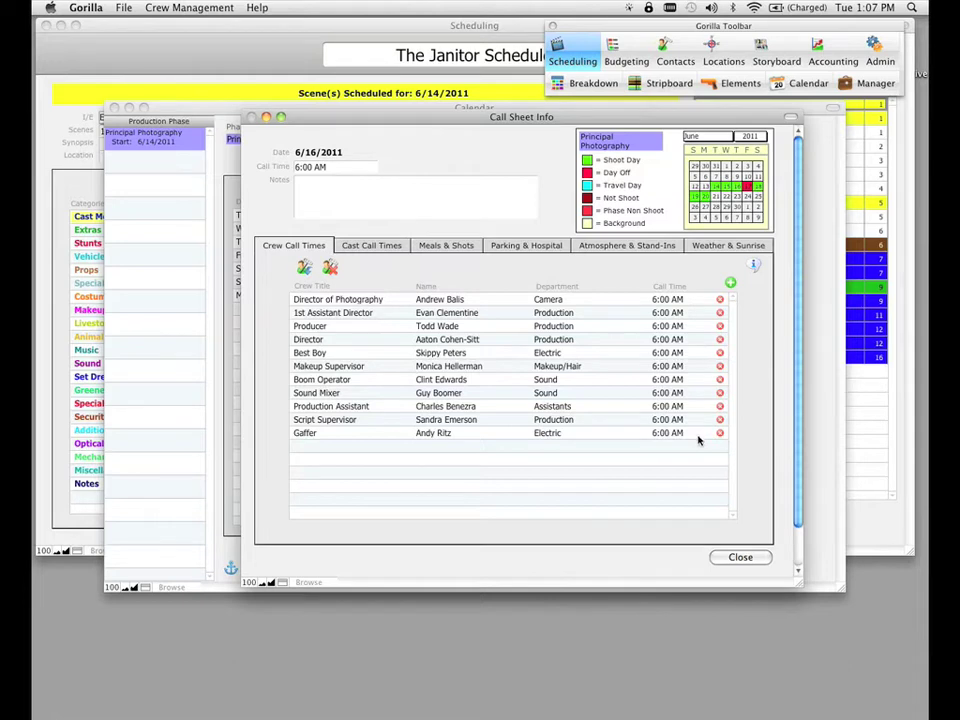
# - Set the Director's call time to 8:30 AM on the June 16 call sheet
pyautogui.click(656, 340)
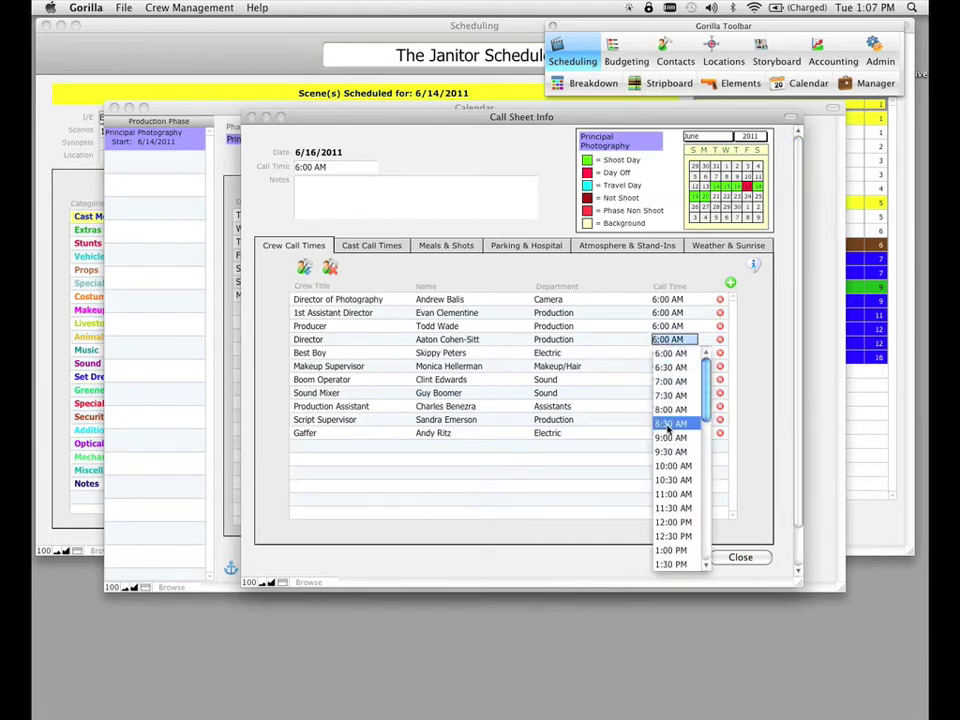
pyautogui.press('Escape')
pyautogui.write('8:30 AM')
pyautogui.press('Tab')
pyautogui.press('Escape')
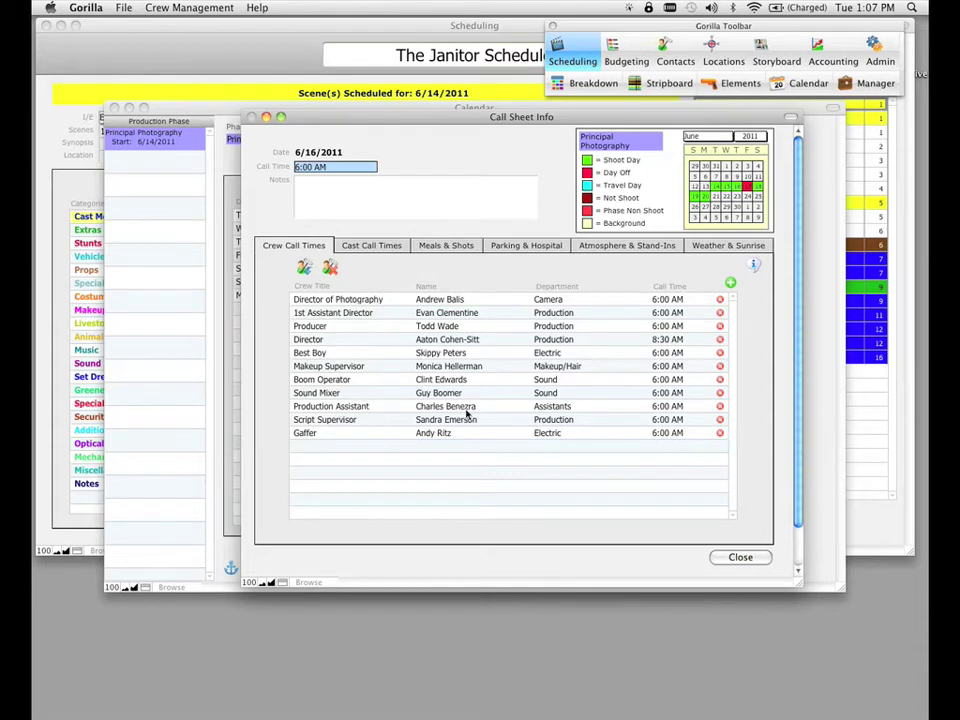
# - Remove the Production Assistant from the June 16 crew call times and close that call sheet
pyautogui.click(719, 406)
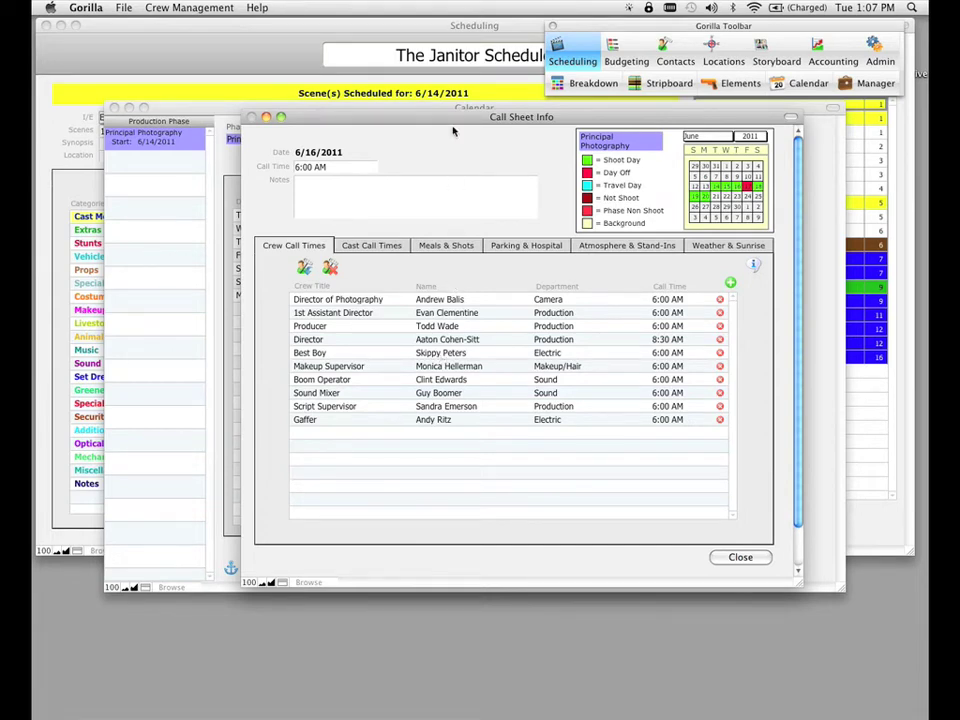
pyautogui.moveTo(452, 124); pyautogui.dragTo(455, 118)
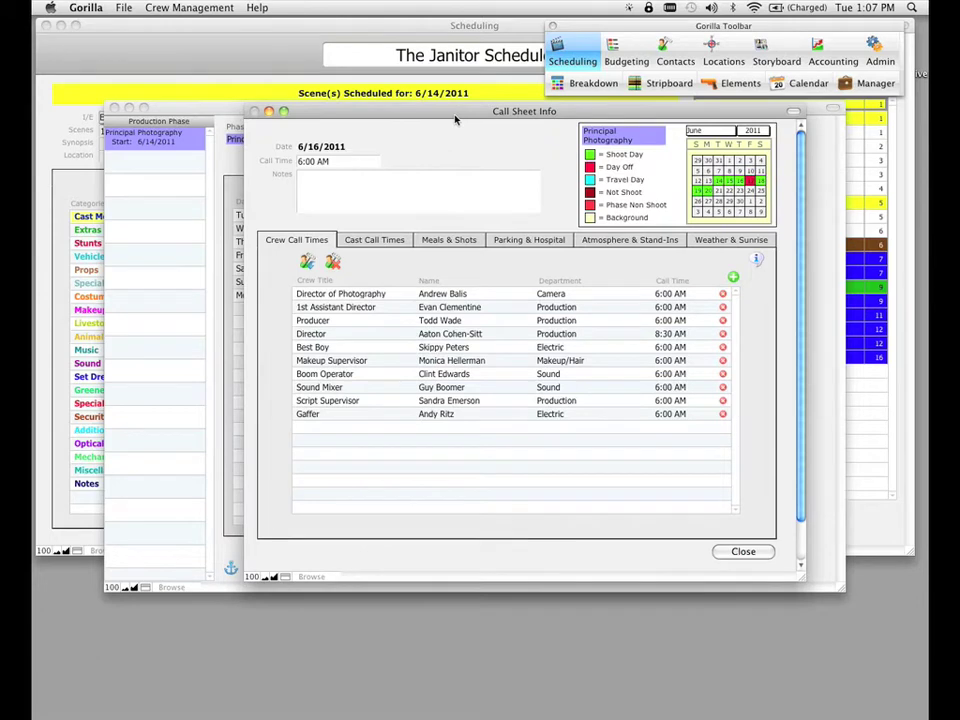
pyautogui.click(744, 552)
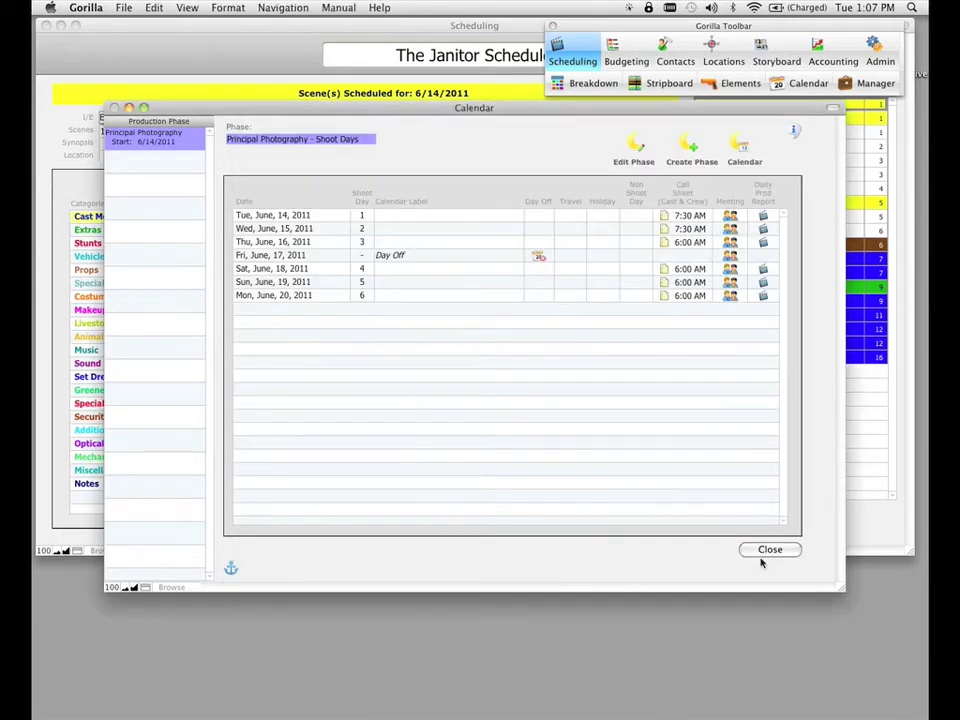
# - Reopen the call sheet for Tuesday, June 14, 2011 and show its cast call times
pyautogui.click(693, 218)
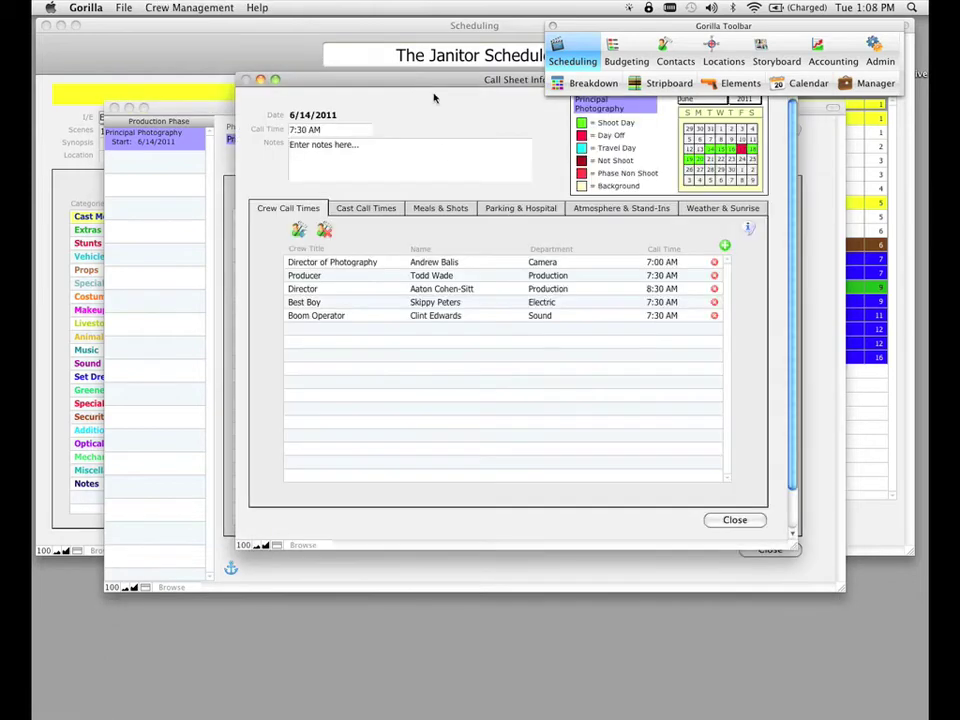
pyautogui.moveTo(429, 81); pyautogui.dragTo(405, 133)
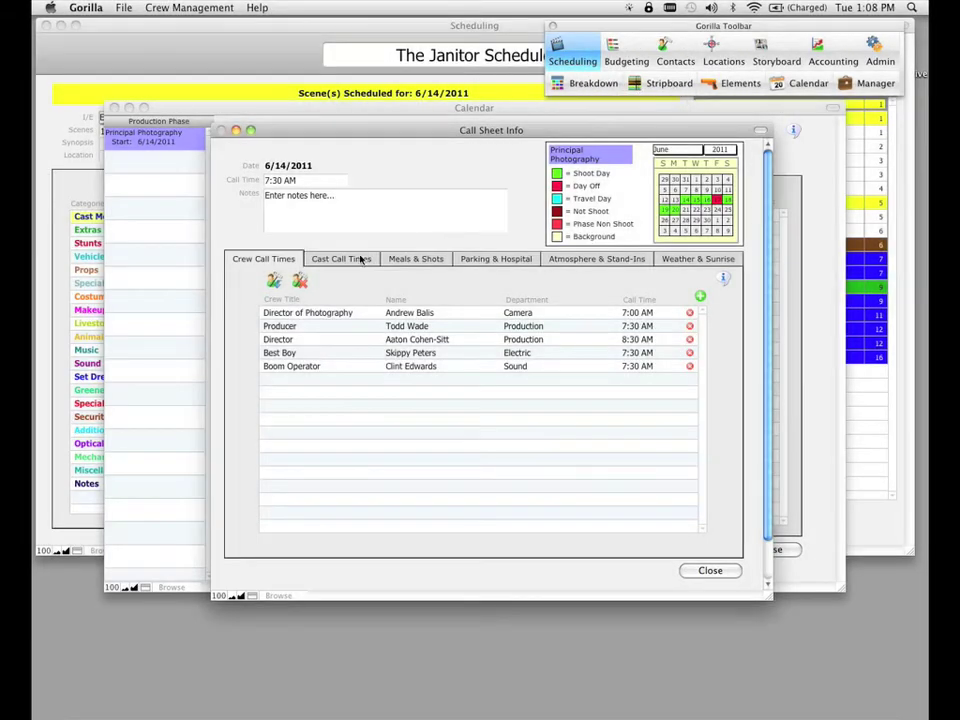
pyautogui.click(355, 261)
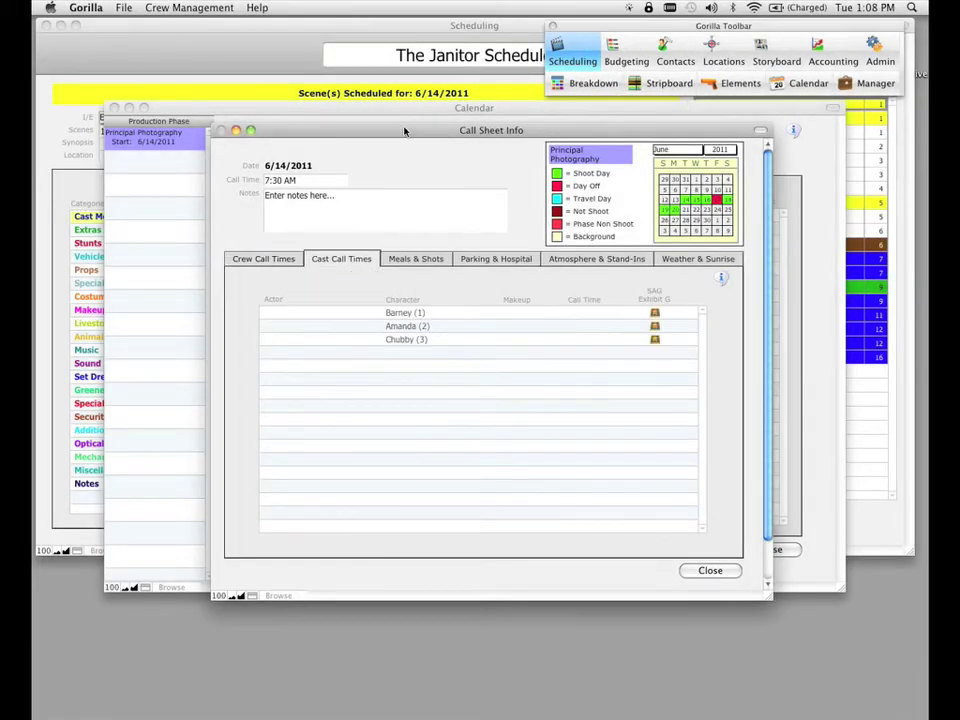
pyautogui.moveTo(404, 131); pyautogui.dragTo(422, 122)
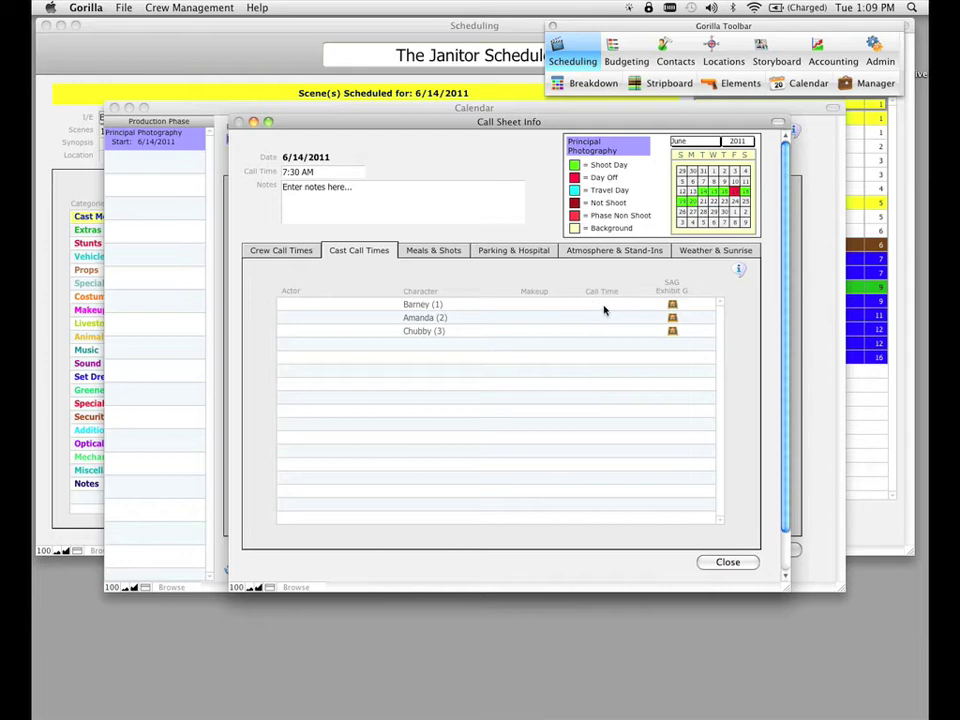
# - Set makeup and call times for Barney to 6:00 and 7:00 AM, Amanda to 7:30 and 8:00 AM, and Chubby to 8:30 and 9:30 AM
pyautogui.click(540, 305)
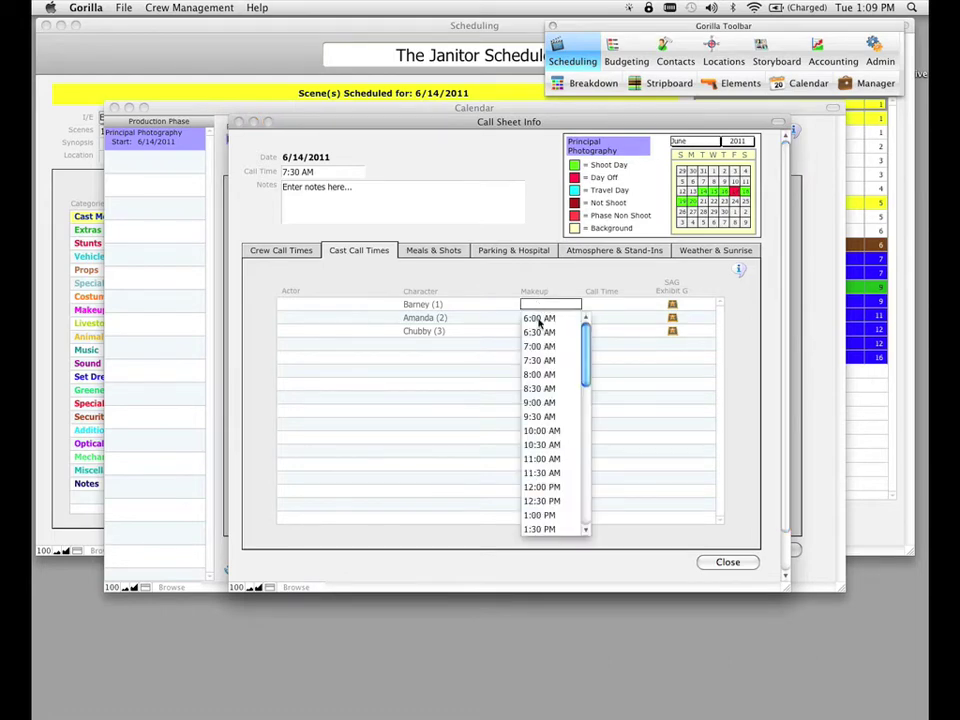
pyautogui.click(538, 319)
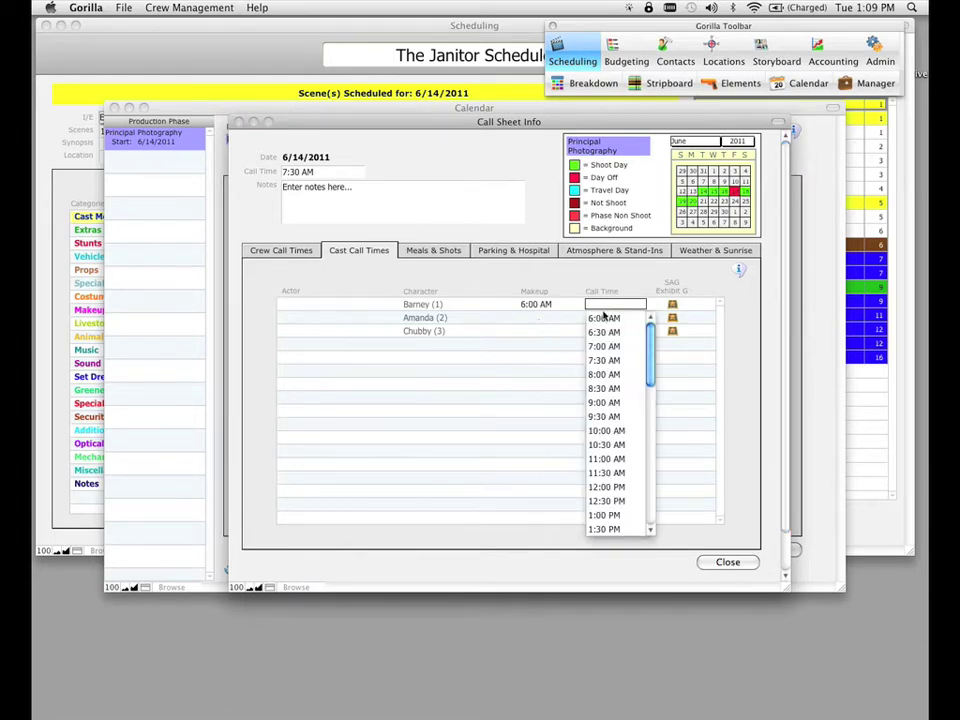
pyautogui.click(604, 346)
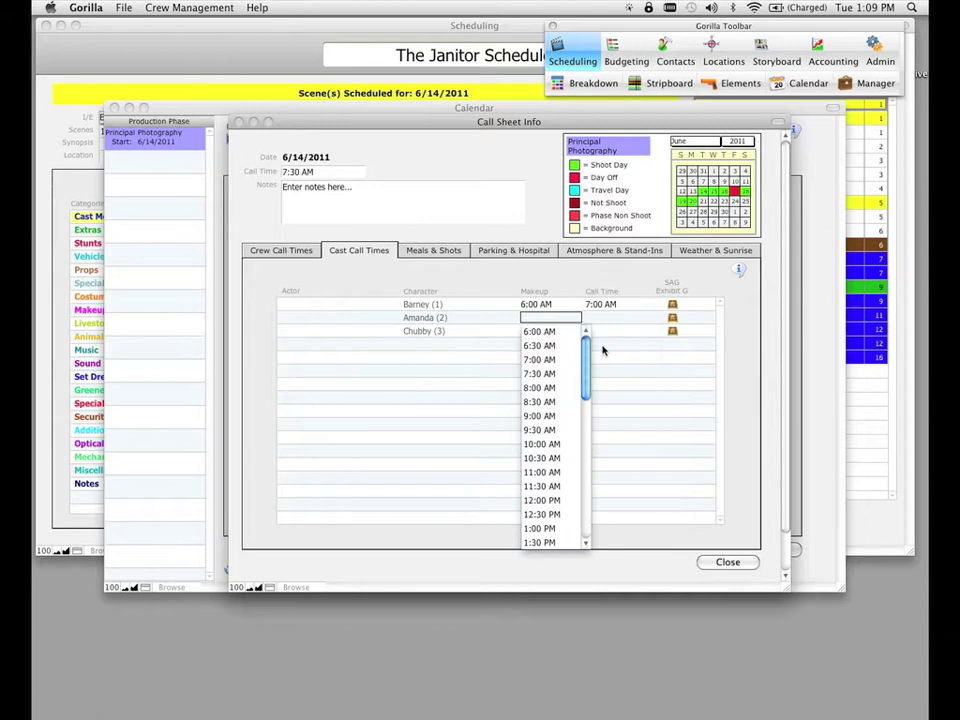
pyautogui.click(540, 376)
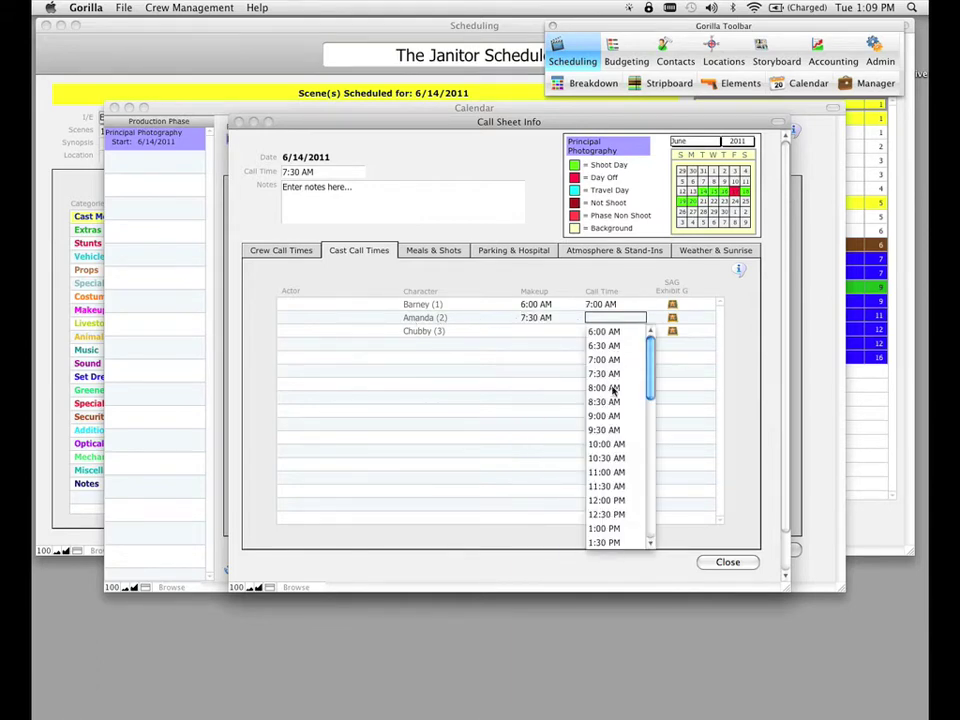
pyautogui.click(604, 388)
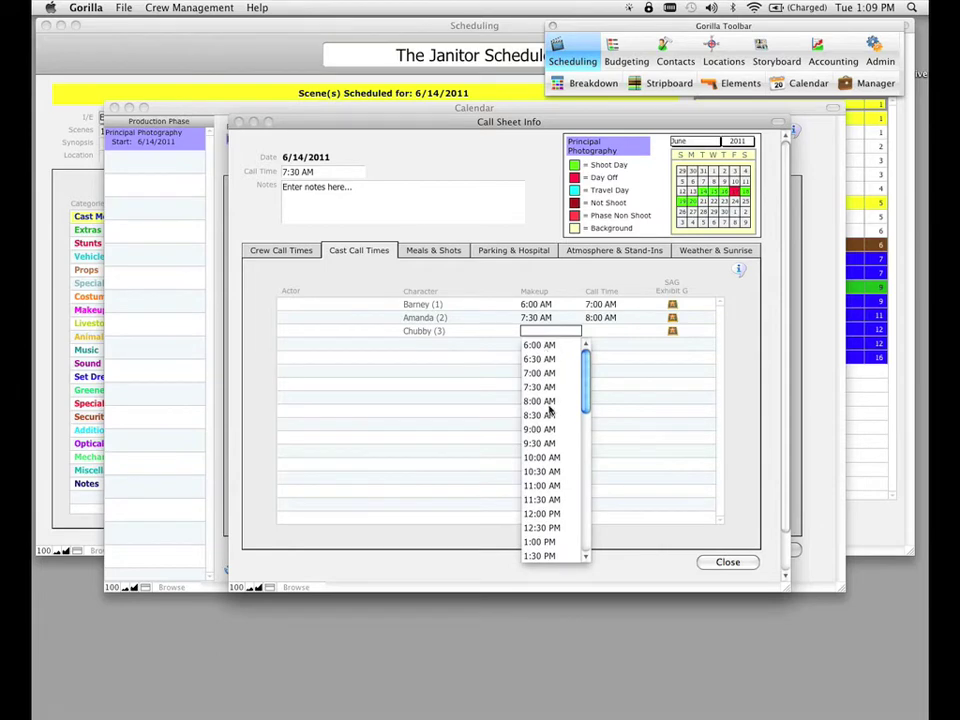
pyautogui.click(545, 415)
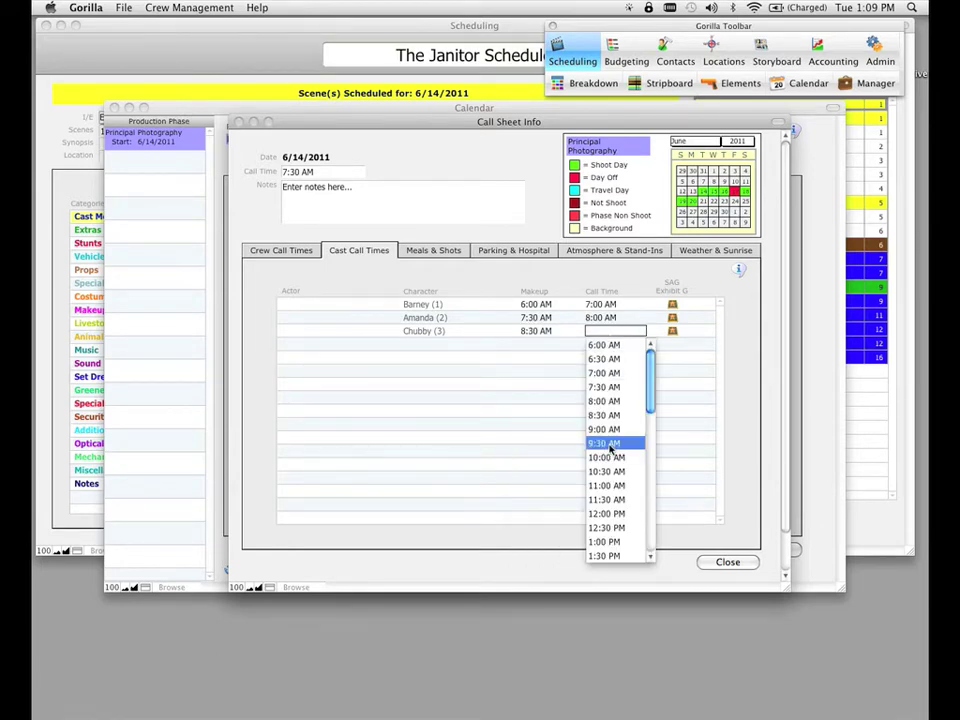
pyautogui.click(608, 444)
pyautogui.press('Escape')
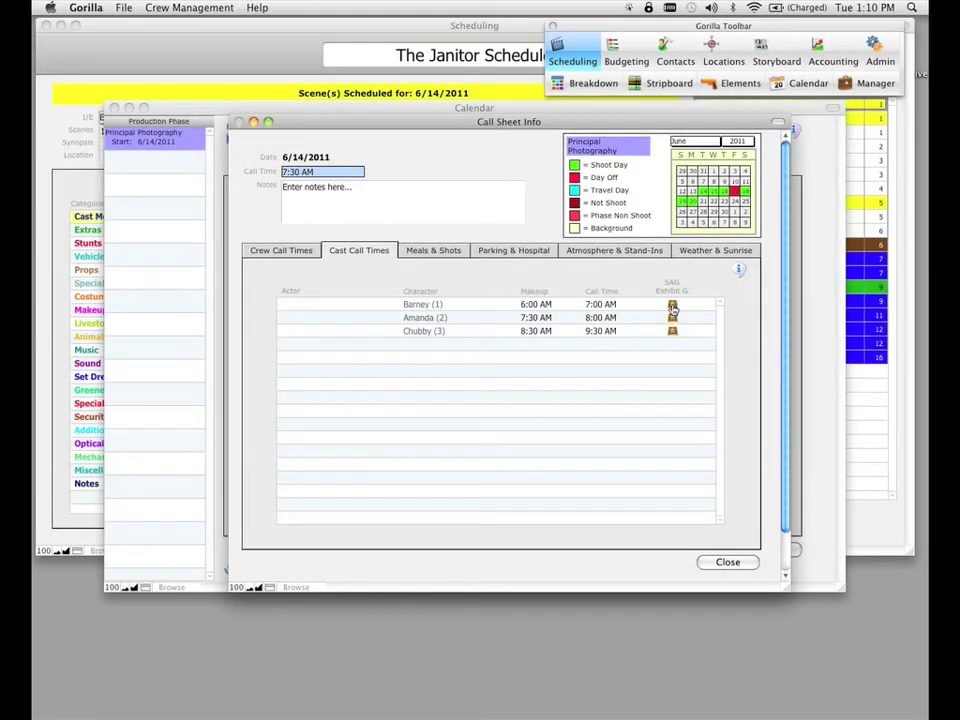
# - Review the call times, meals, travel and remarks fields of Barney's SAG Exhibit G, and close it and the June 14 call sheet
pyautogui.click(673, 309)
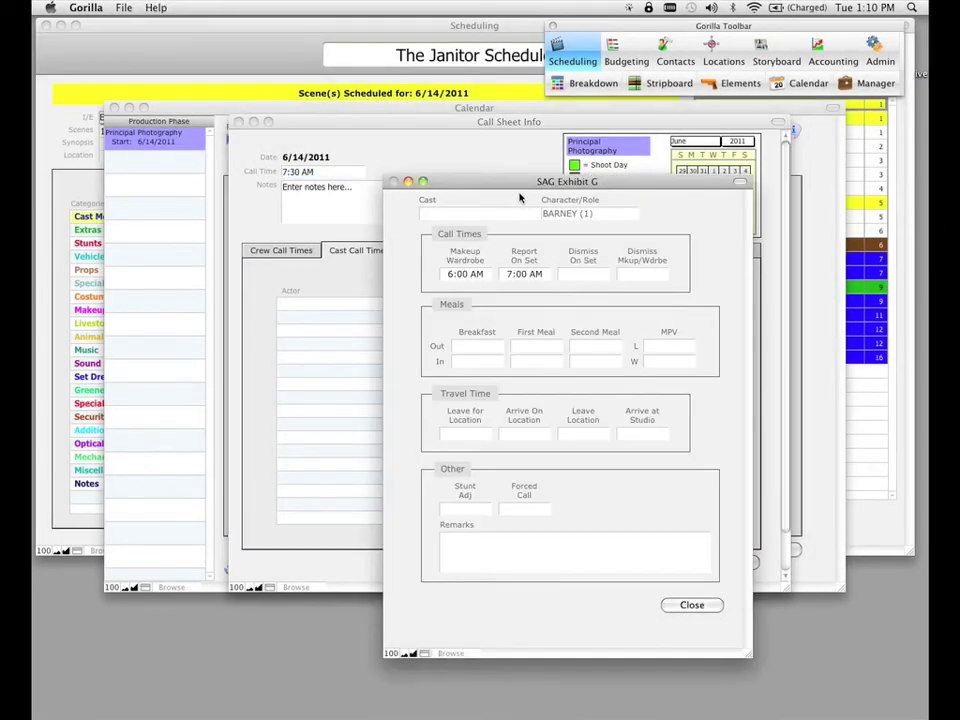
pyautogui.moveTo(451, 181); pyautogui.dragTo(385, 148)
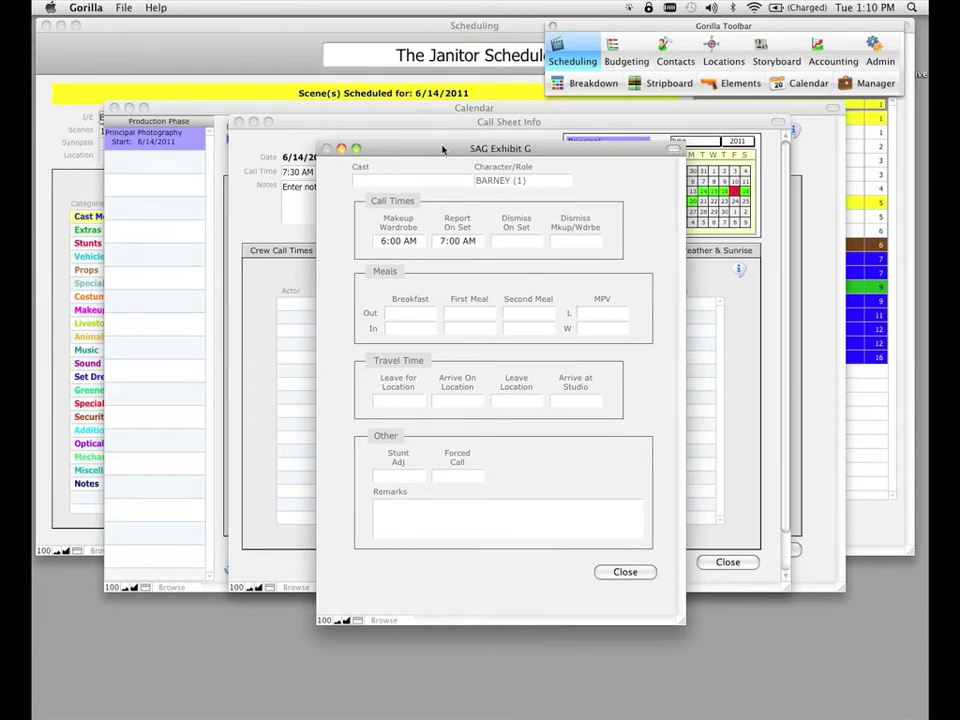
pyautogui.moveTo(443, 149); pyautogui.dragTo(452, 146)
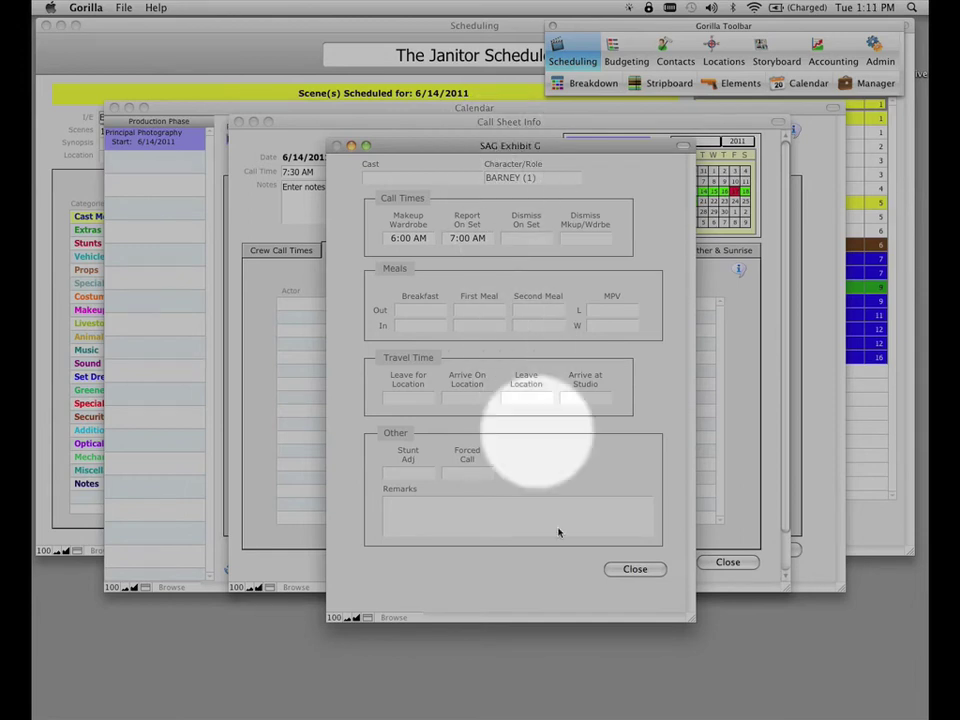
pyautogui.click(640, 571)
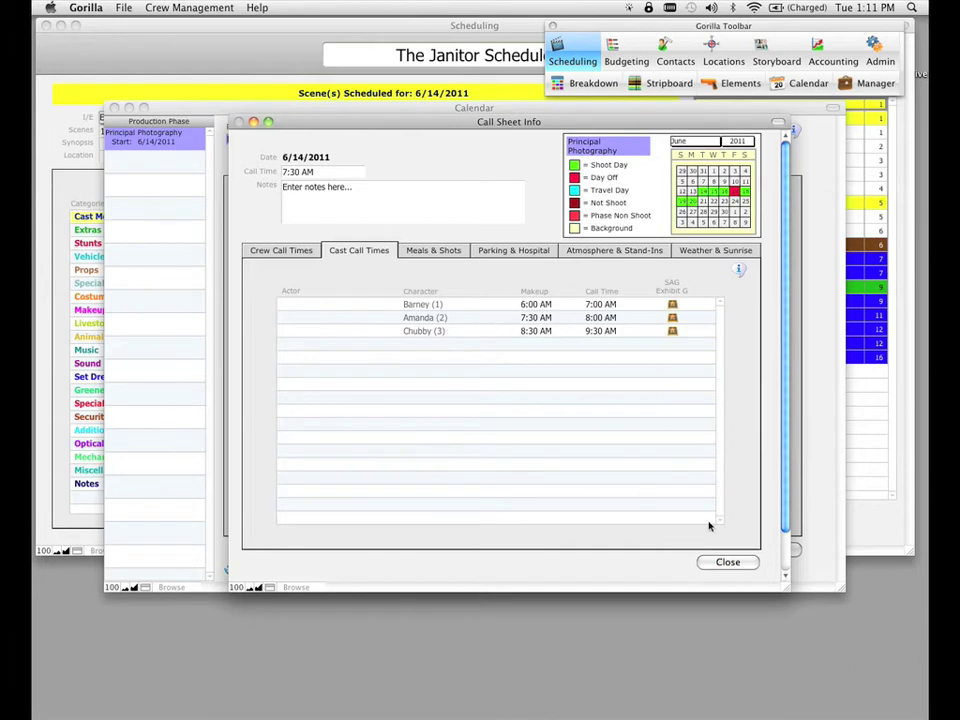
pyautogui.click(732, 561)
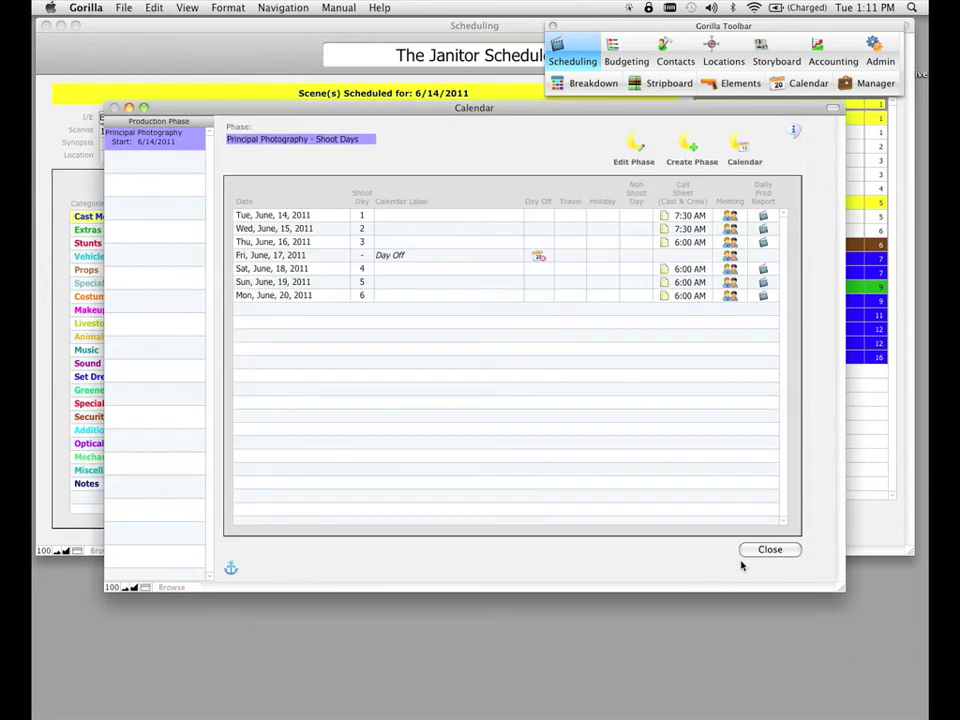
# - Choose the Scene/Cast Call Sheet from the Production Reports for printing and open its print options
pyautogui.click(124, 8)
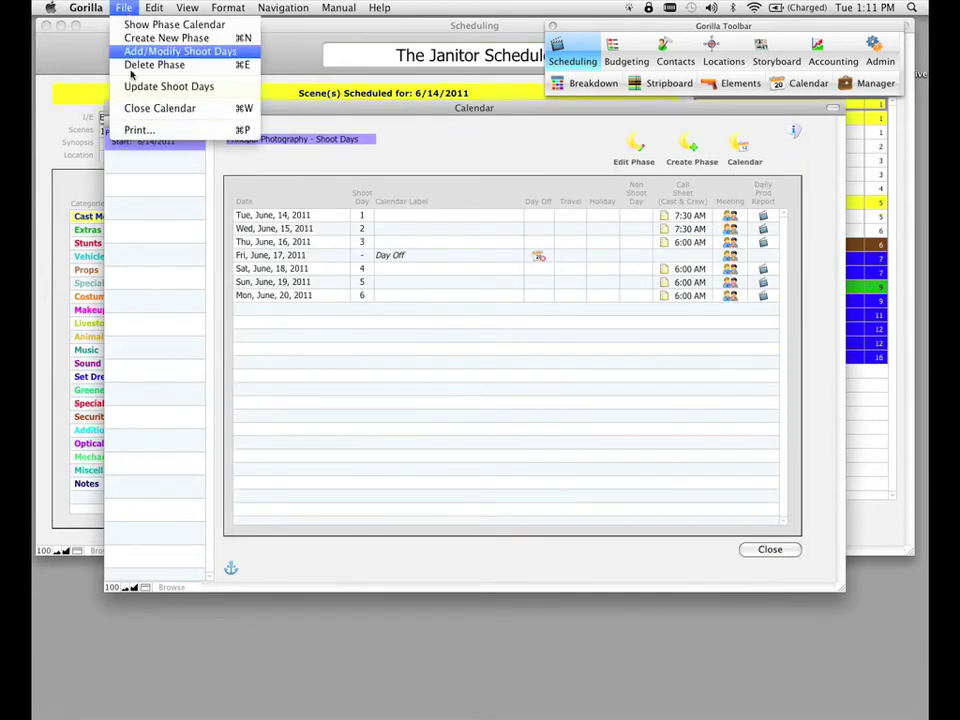
pyautogui.click(245, 131)
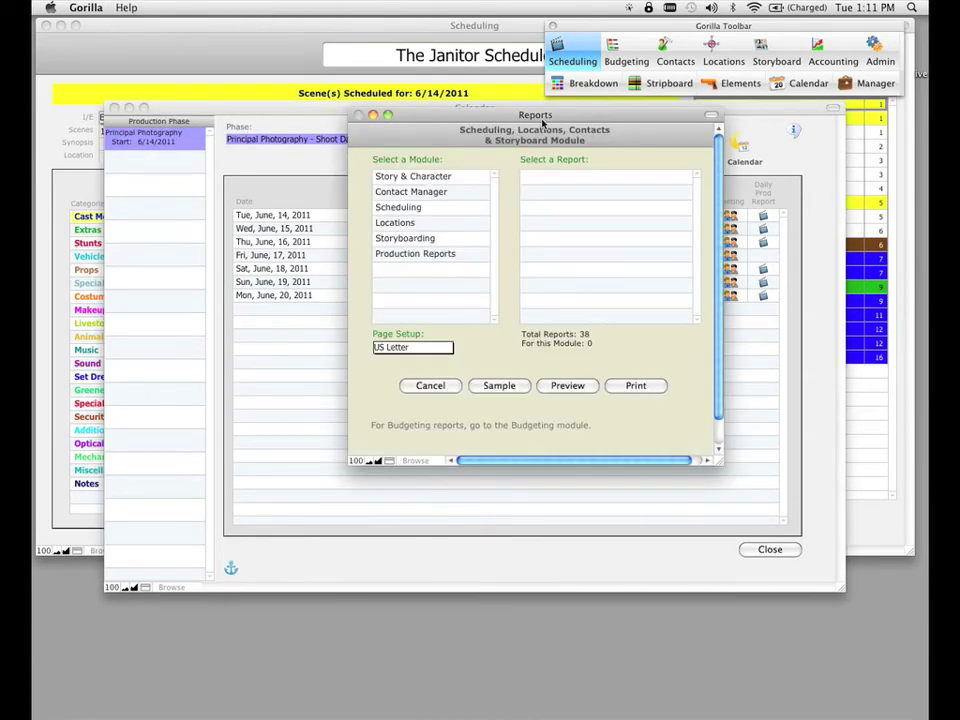
pyautogui.click(390, 256)
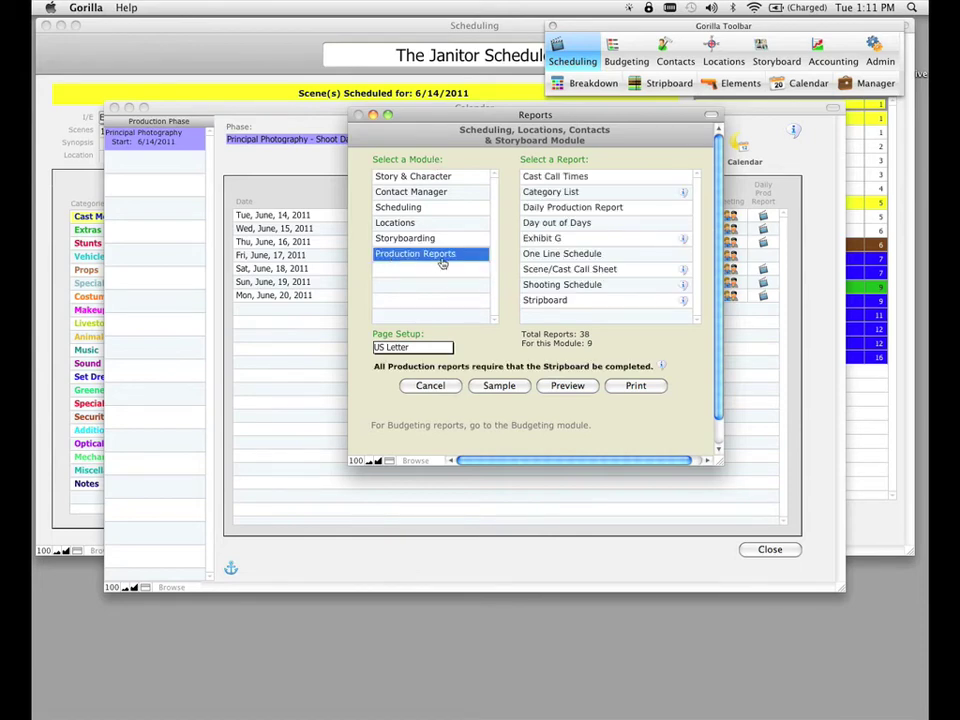
pyautogui.click(603, 273)
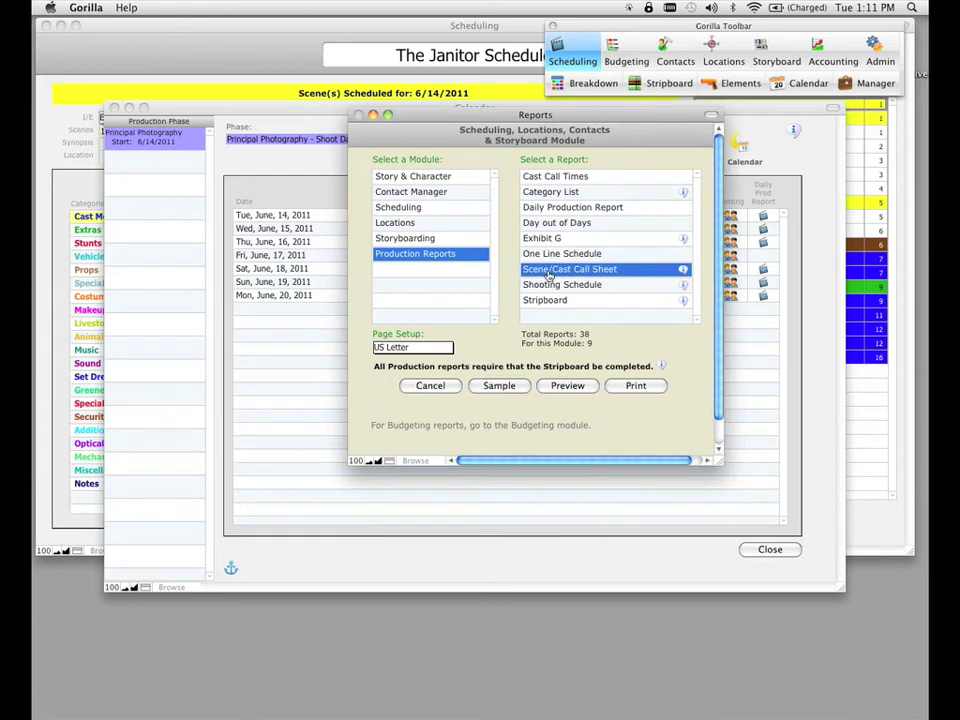
pyautogui.click(683, 272)
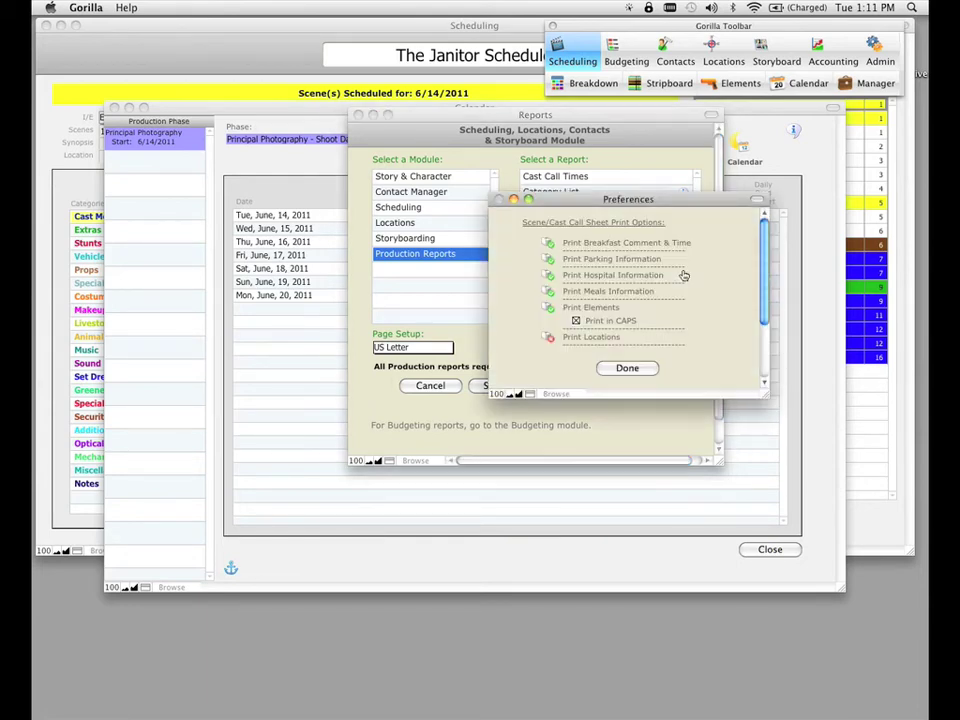
# - Close the print options, examine the sample of the Scene/Cast Call Sheet report, and leave the reports
pyautogui.moveTo(600, 199); pyautogui.dragTo(610, 188)
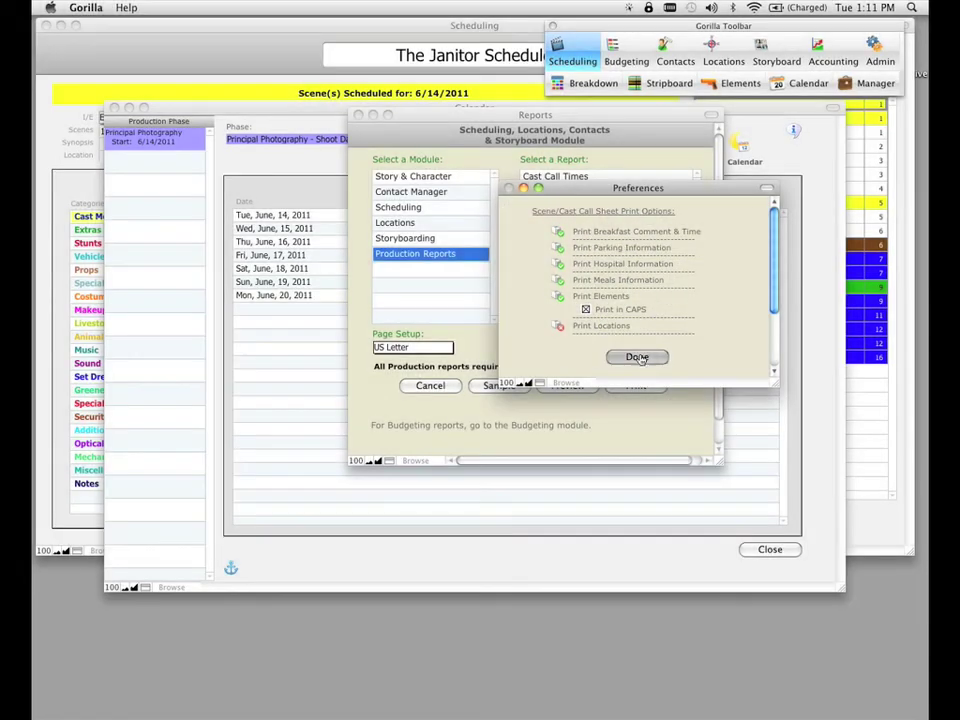
pyautogui.click(636, 357)
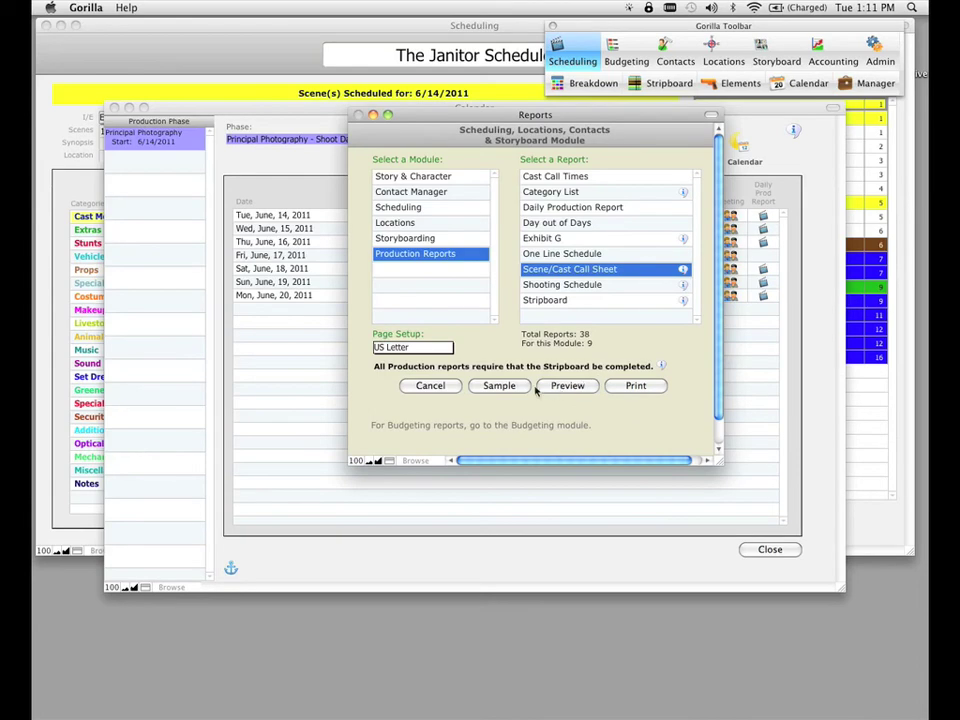
pyautogui.click(502, 387)
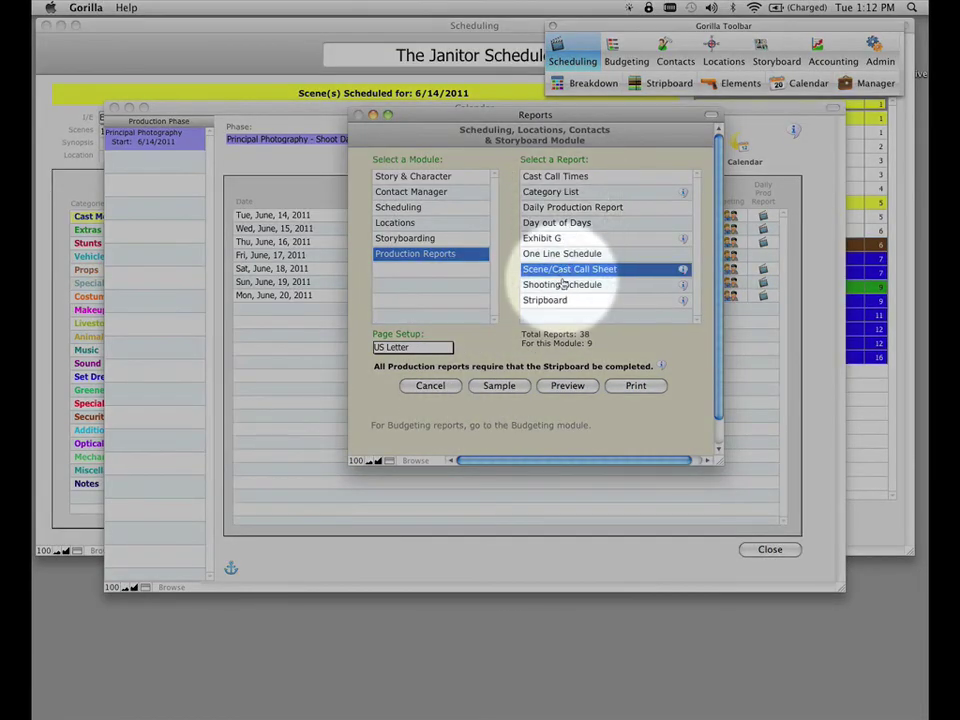
pyautogui.click(500, 388)
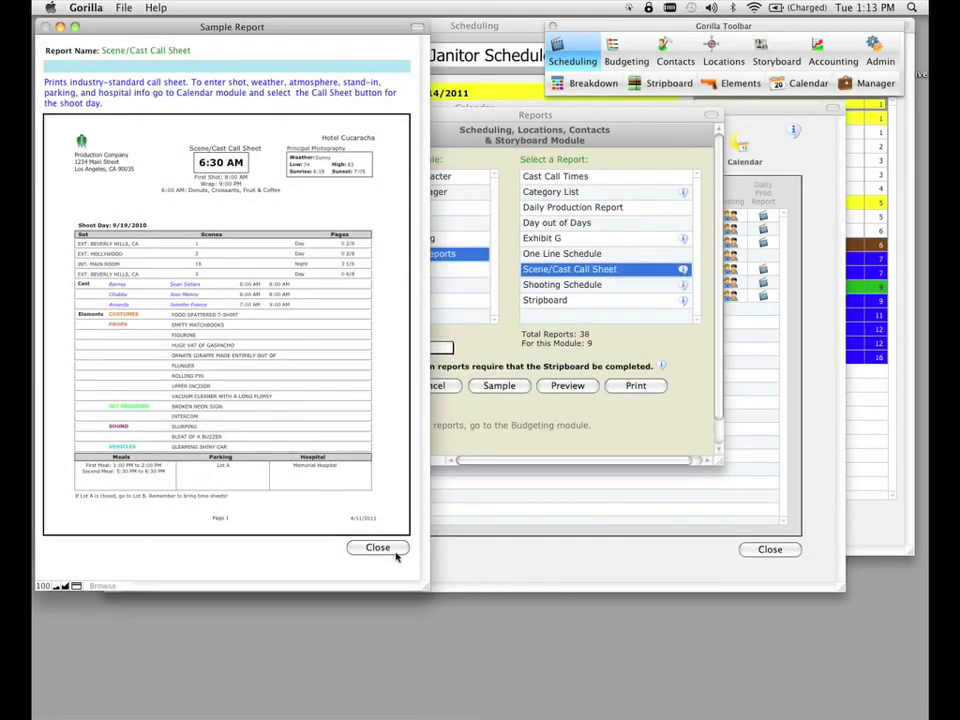
pyautogui.click(377, 548)
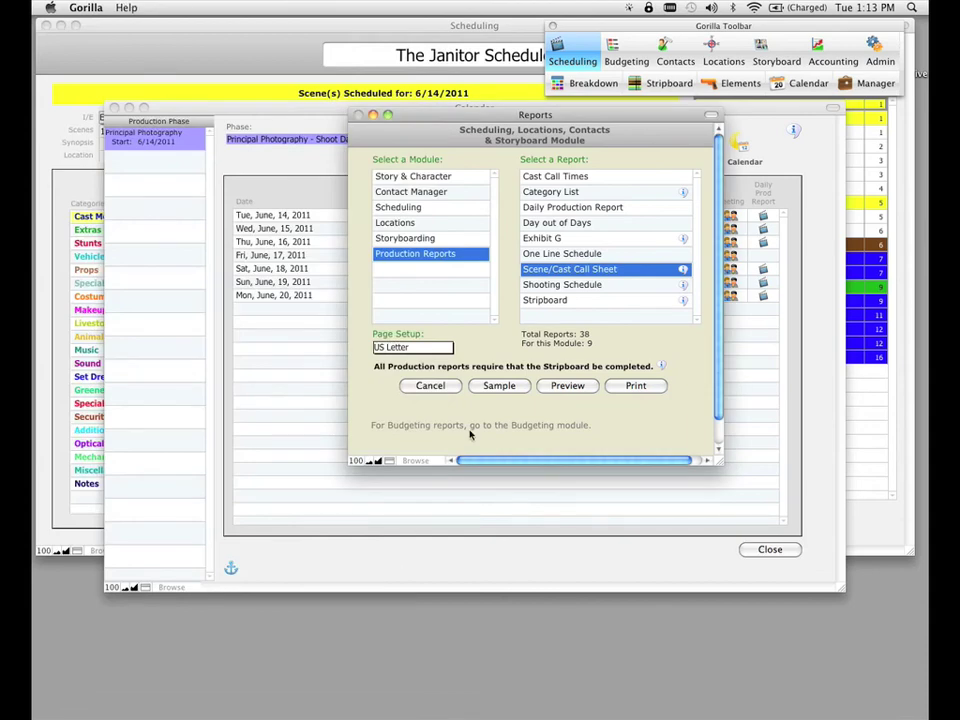
pyautogui.click(430, 385)
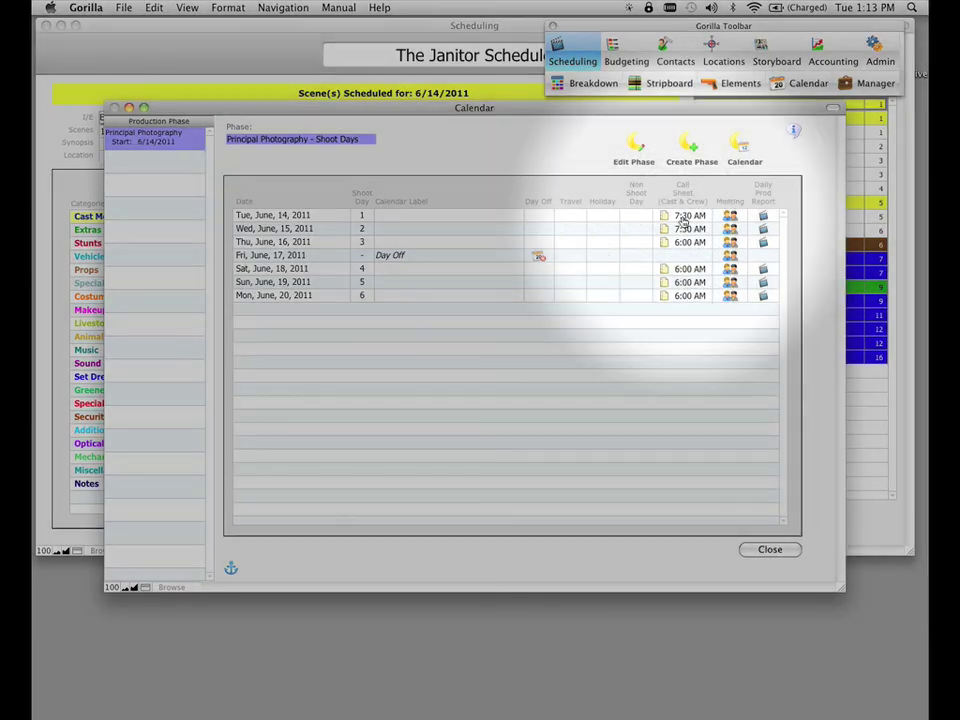
# - Reopen the call sheet for Tuesday, June 14, 2011 and show its meals and shots
pyautogui.click(686, 217)
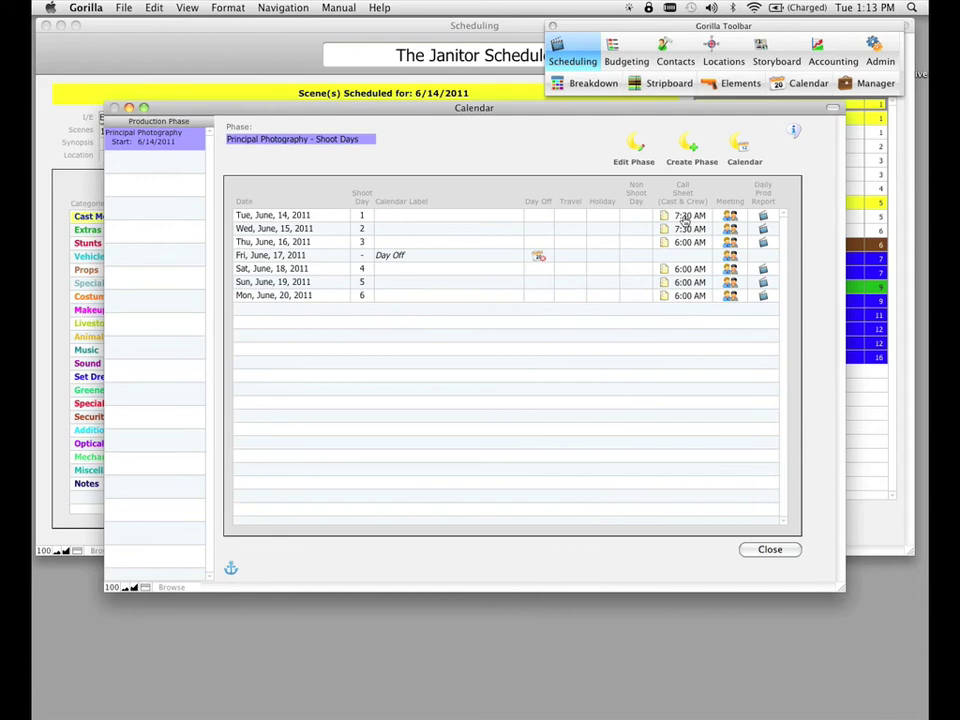
pyautogui.click(686, 220)
pyautogui.moveTo(490, 81); pyautogui.dragTo(480, 116)
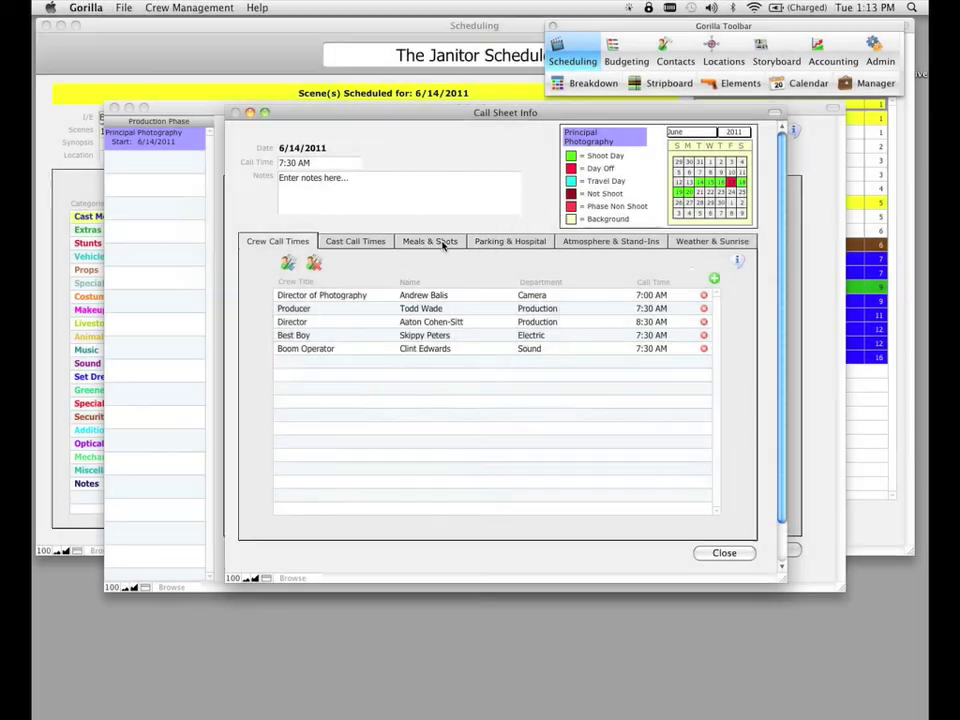
pyautogui.click(443, 244)
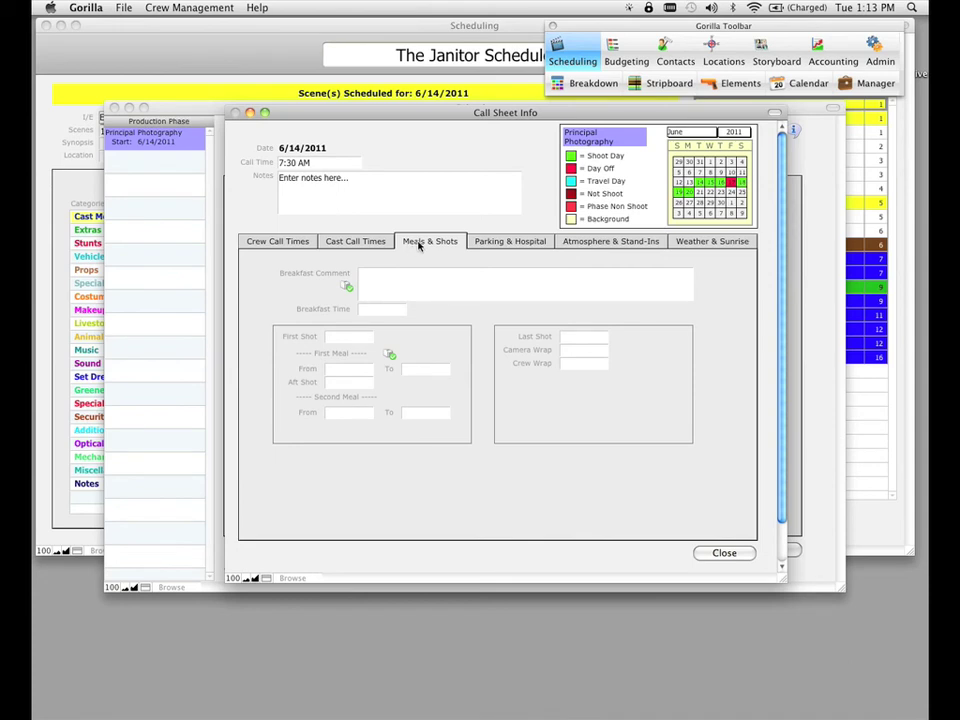
# - Enter "Donuts & Coffee" as the breakfast comment and set the breakfast time to 6:00 AM
pyautogui.click(377, 286)
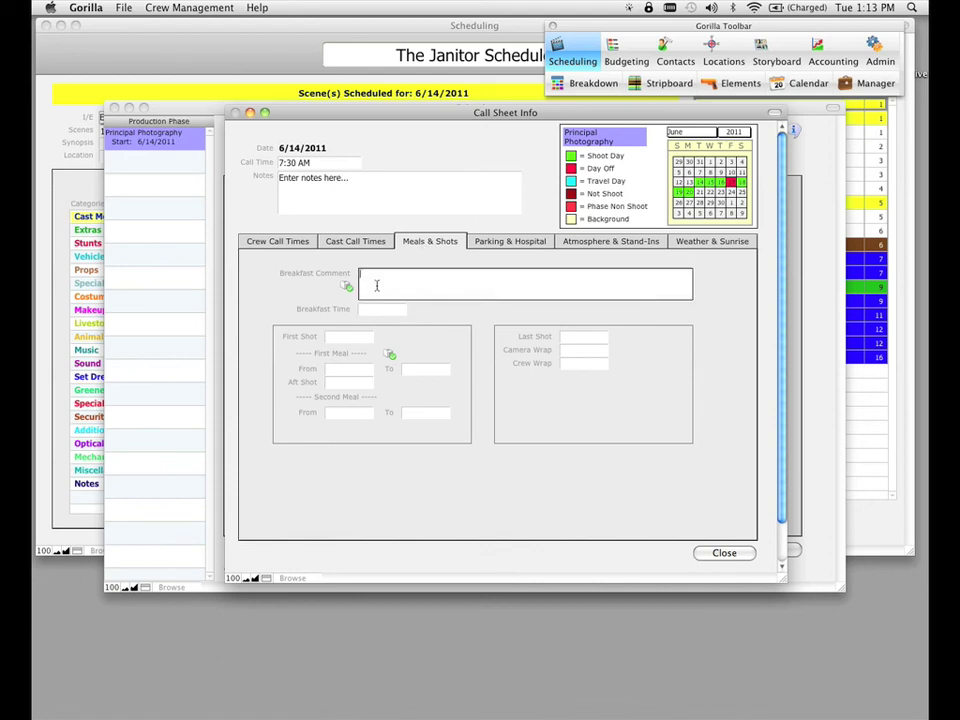
pyautogui.write('Donuts & Coffee')
pyautogui.click(390, 309)
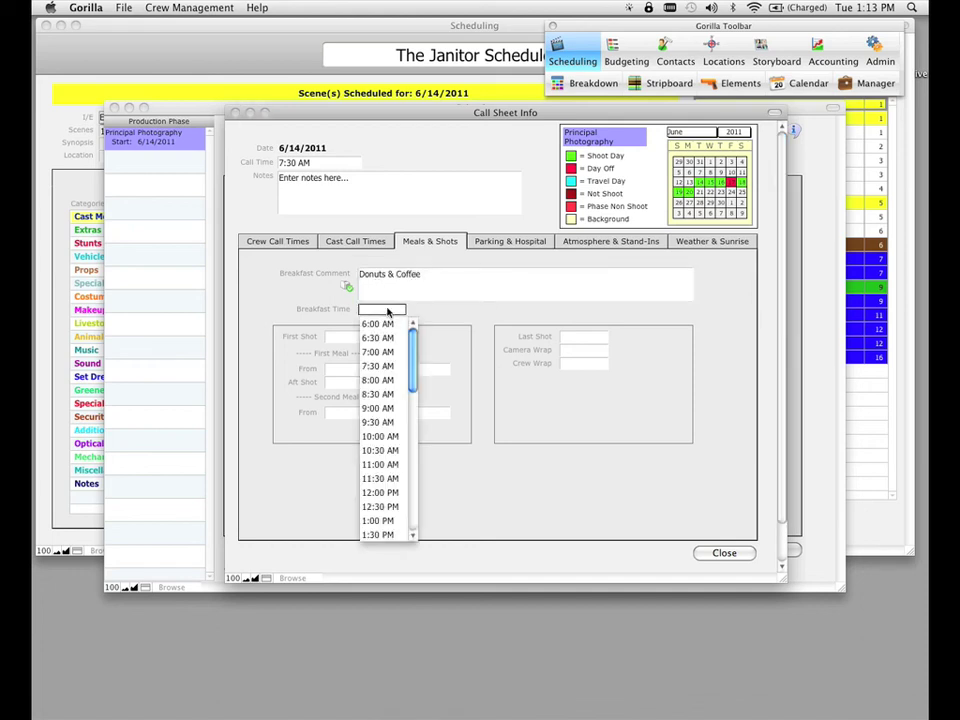
pyautogui.press('Escape')
pyautogui.click(390, 312)
# - Set the first shot time to 7:30 AM and leave the first meal's start time empty
pyautogui.click(348, 336)
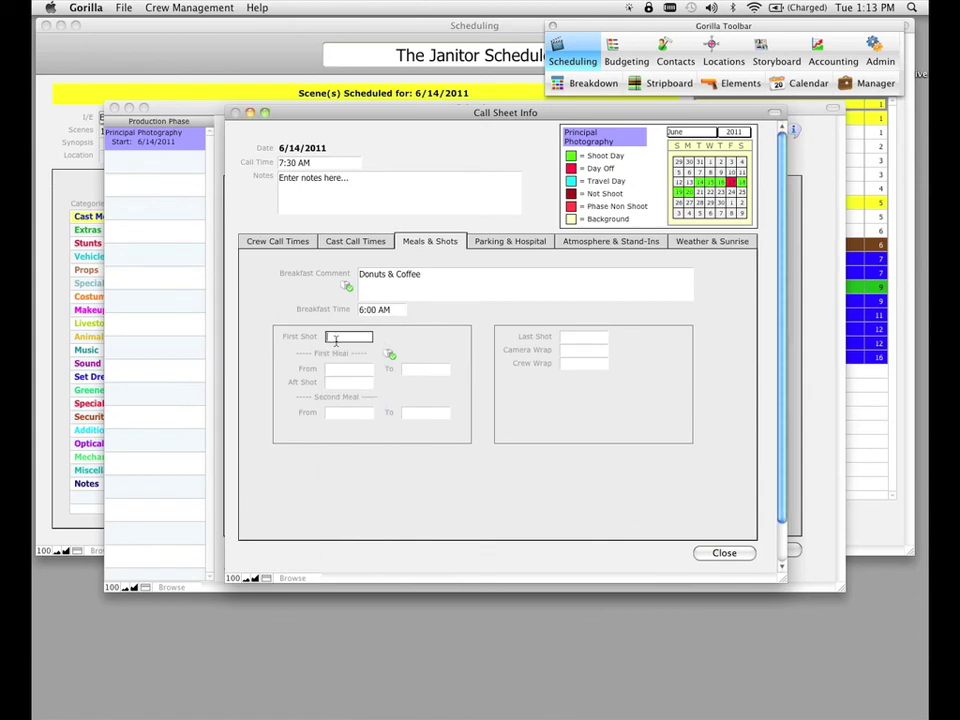
pyautogui.click(337, 338)
pyautogui.click(344, 393)
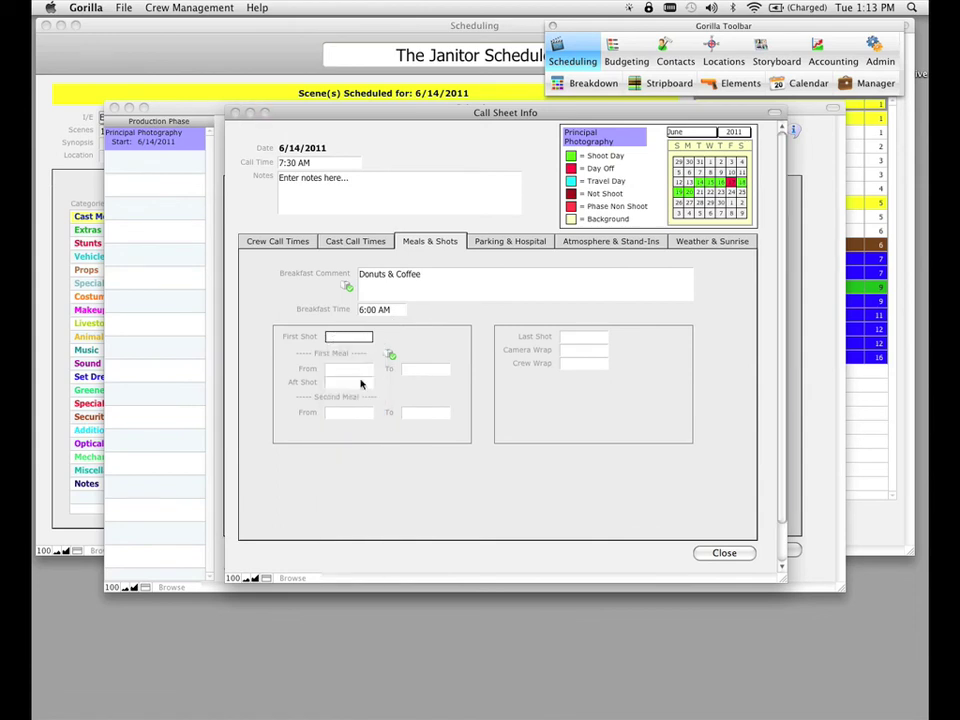
pyautogui.click(349, 369)
pyautogui.press('Escape')
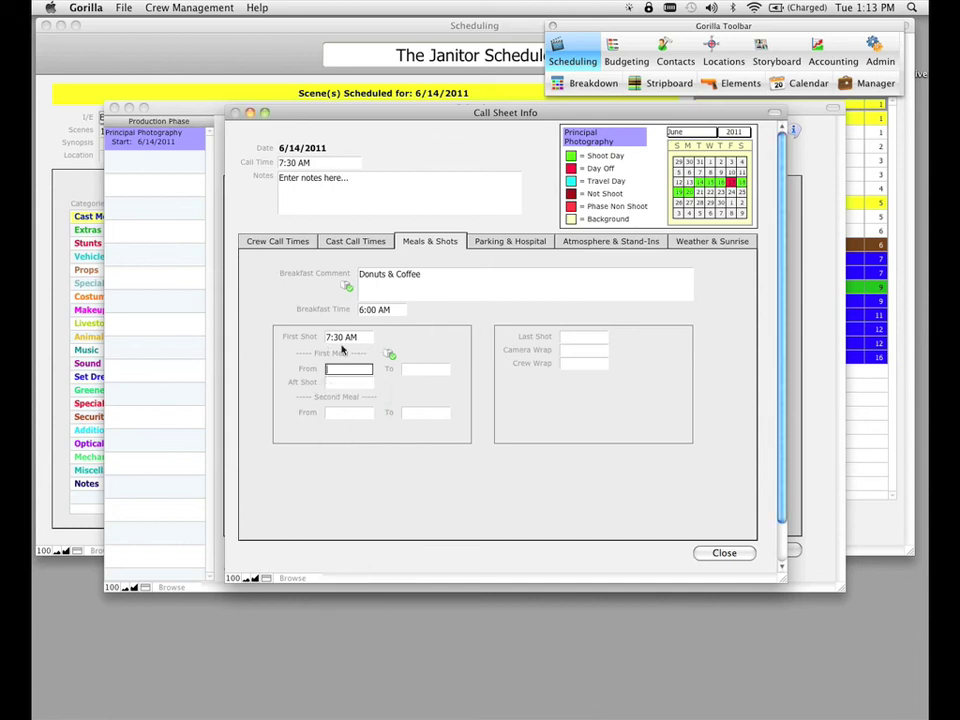
# - Look over the call sheet's parking and hospital fields, and add an atmosphere entry labelled "Name"
pyautogui.click(510, 246)
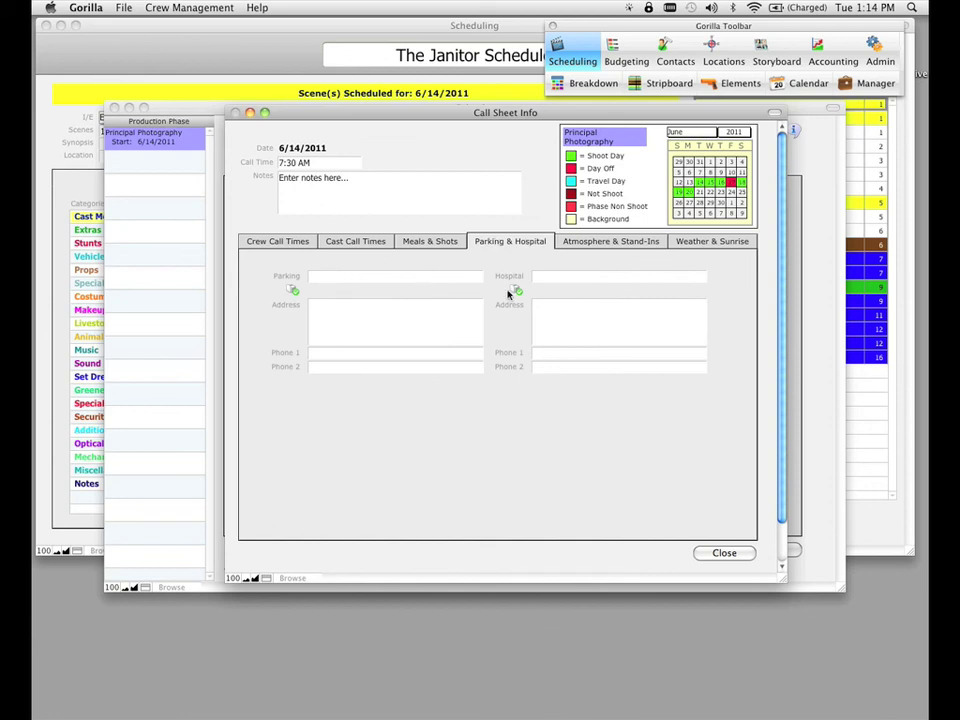
pyautogui.click(582, 245)
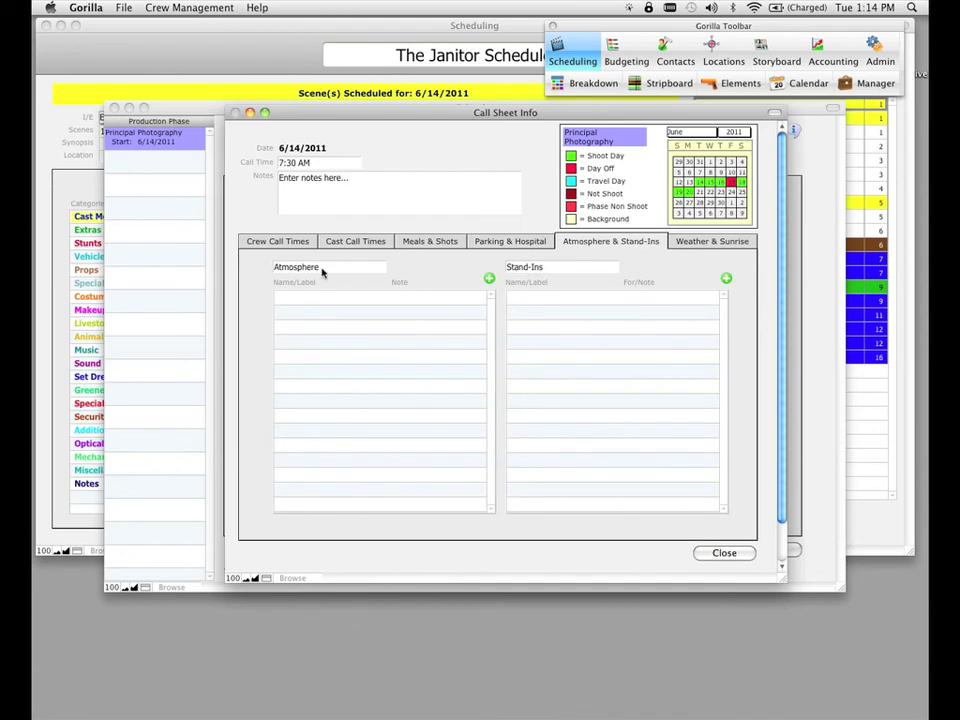
pyautogui.click(489, 279)
pyautogui.write('Name')
pyautogui.click(439, 279)
# - Show the weather and sunrise details of the June 14 call sheet
pyautogui.click(719, 247)
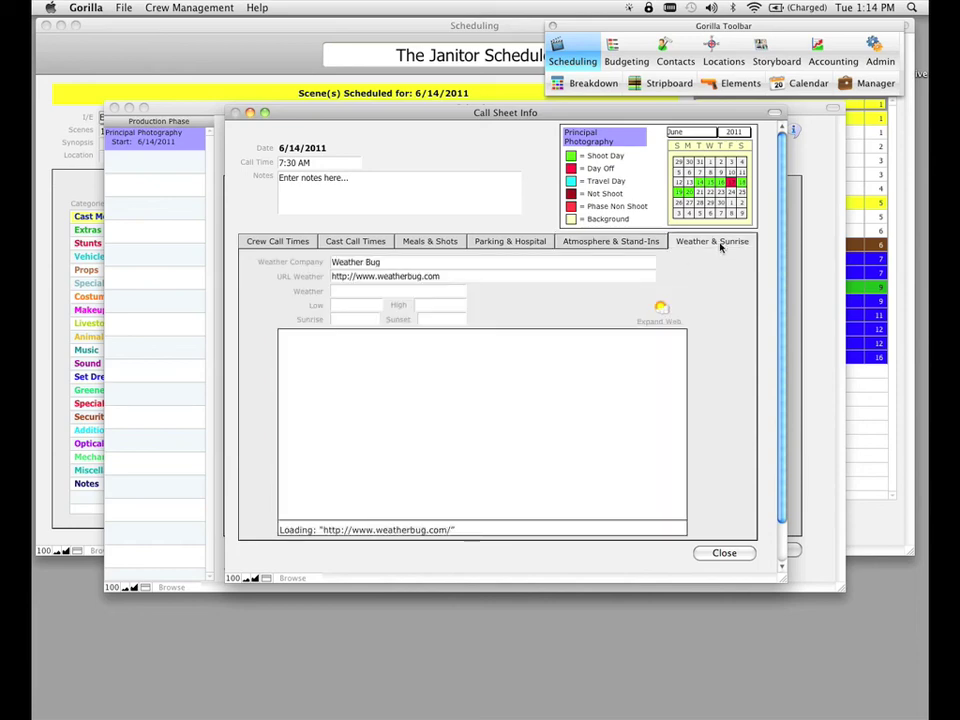